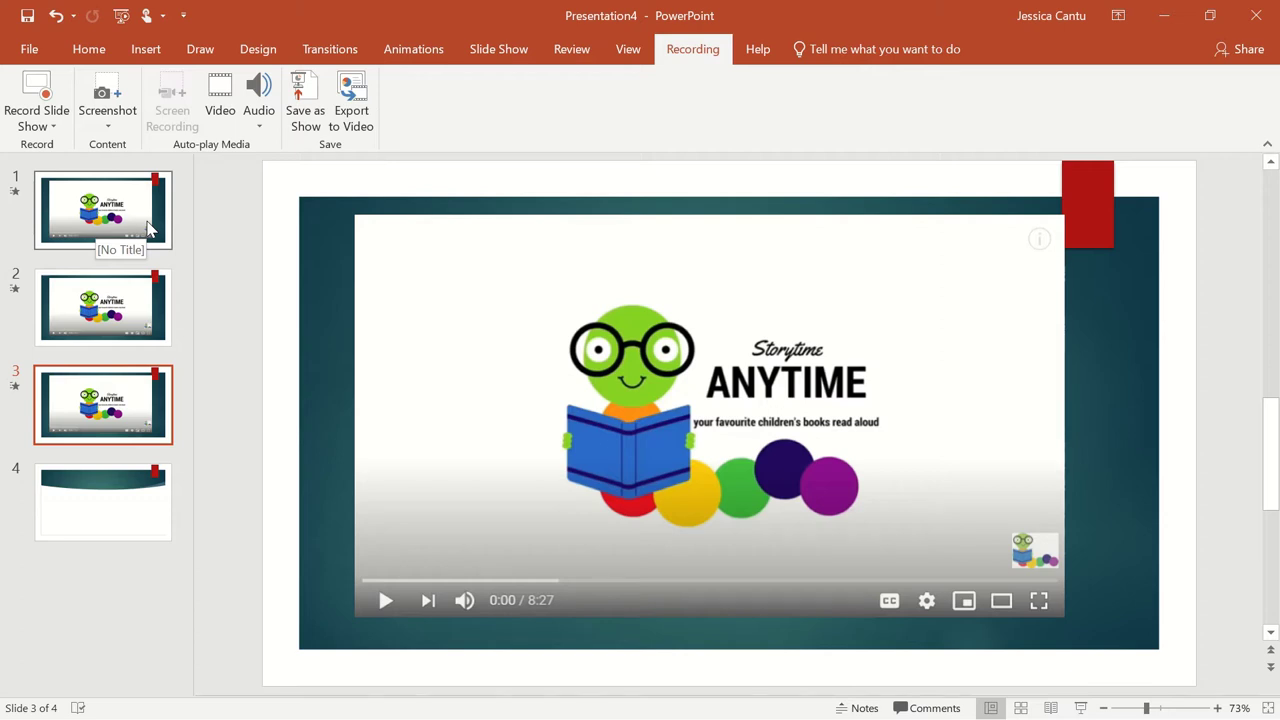
Preview the Storytime video on the slide, then rewind it to its beginning
mouse_move(586, 446)
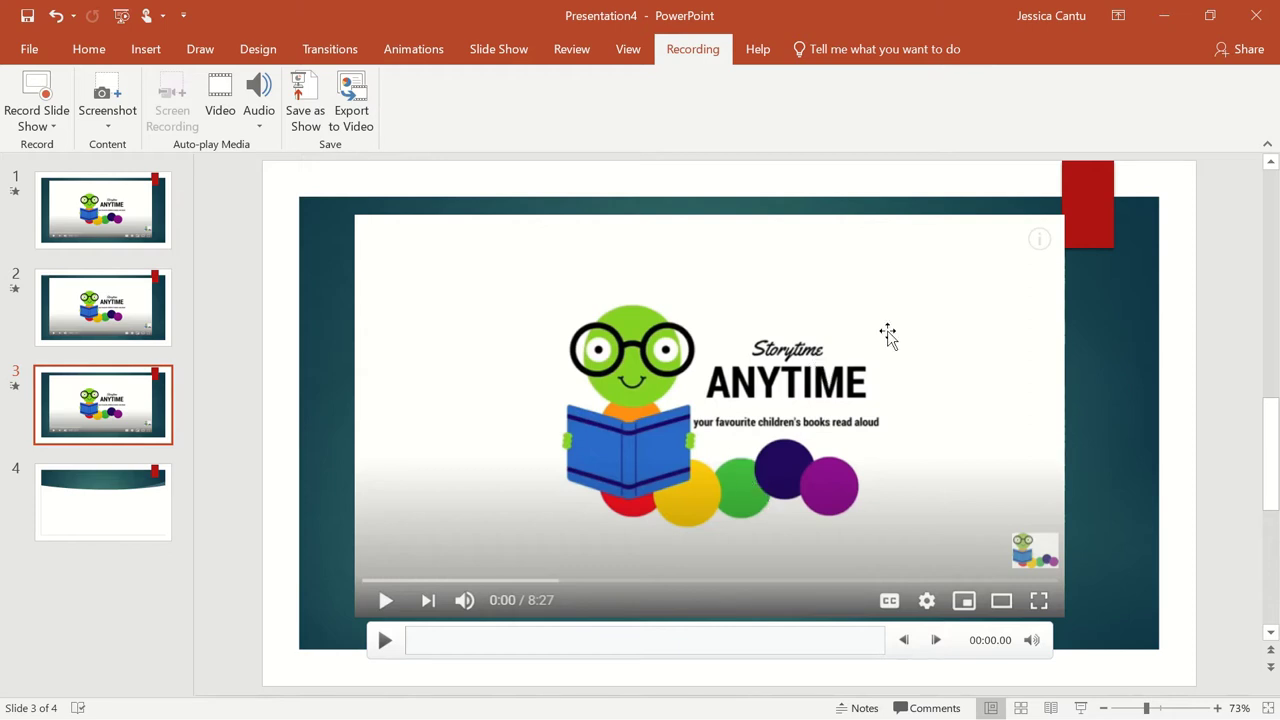
click(721, 333)
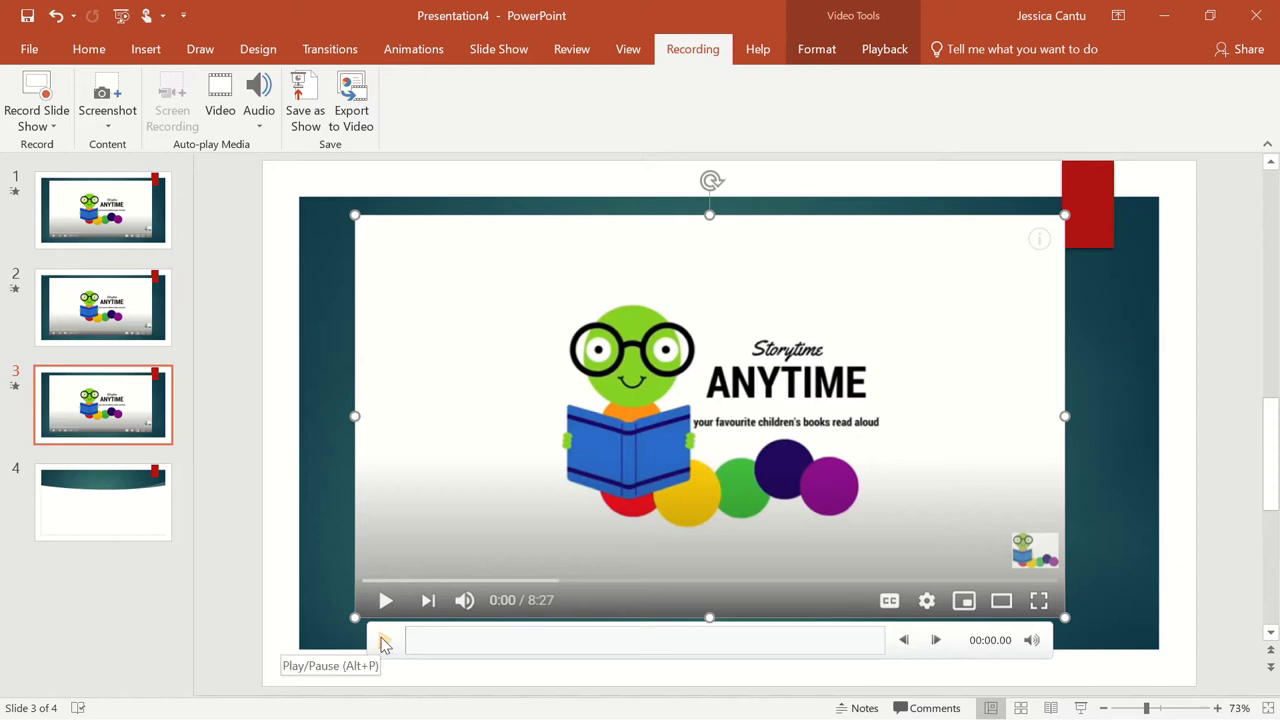
click(384, 643)
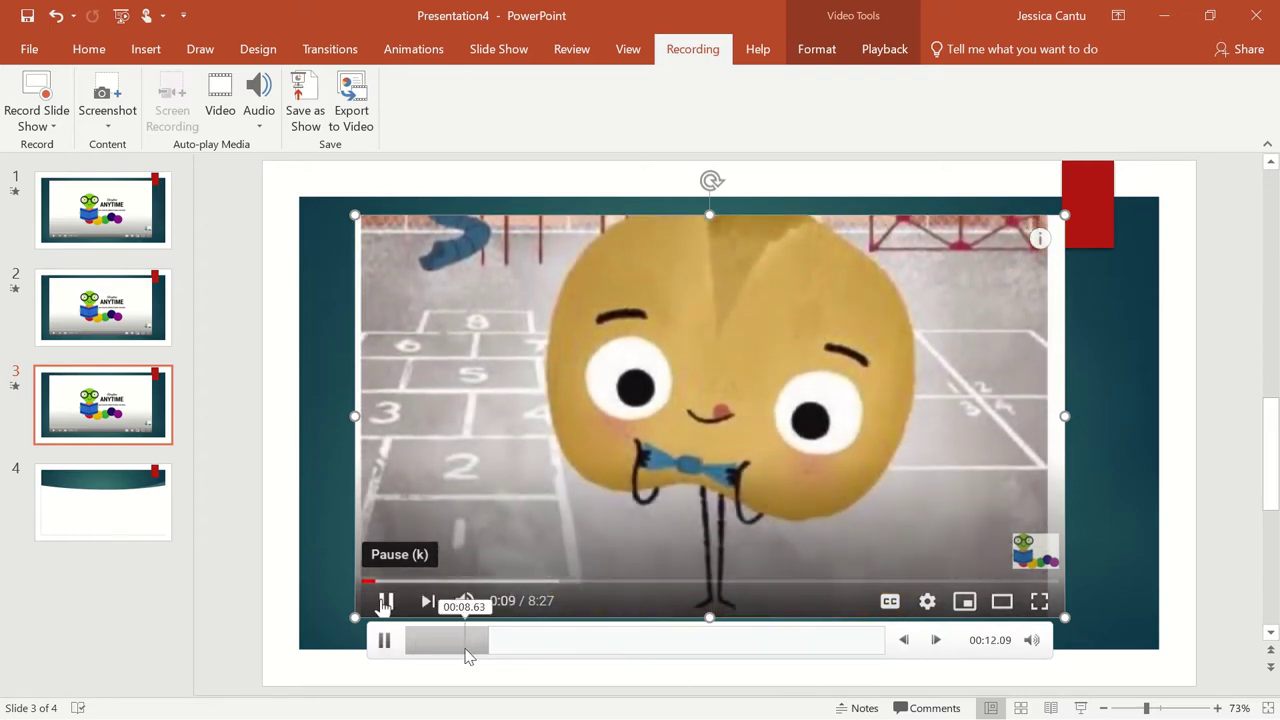
click(388, 640)
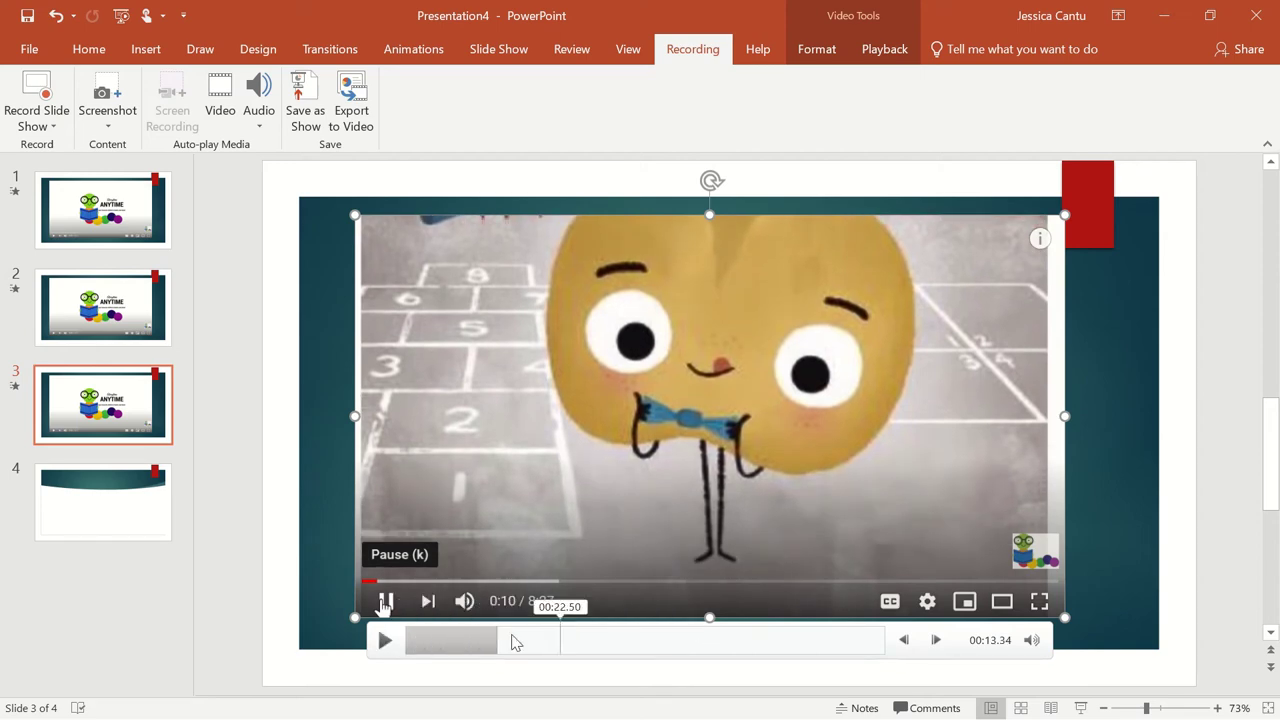
click(415, 638)
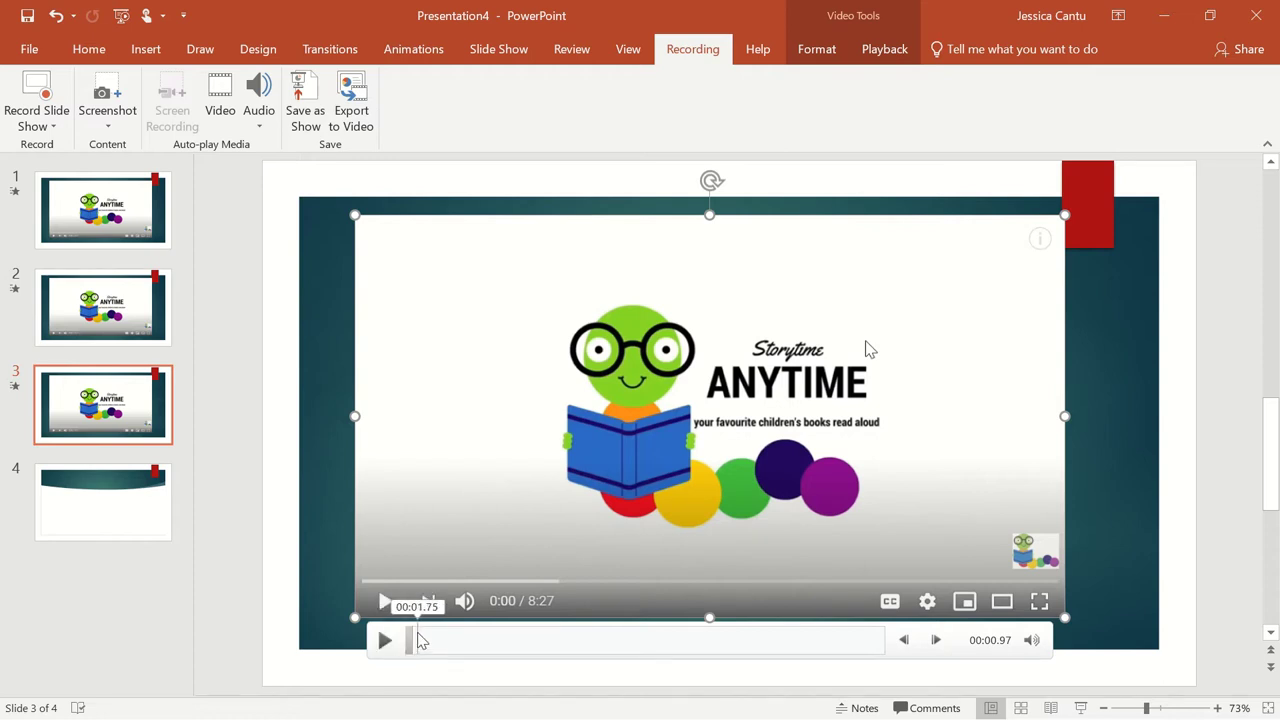
click(414, 640)
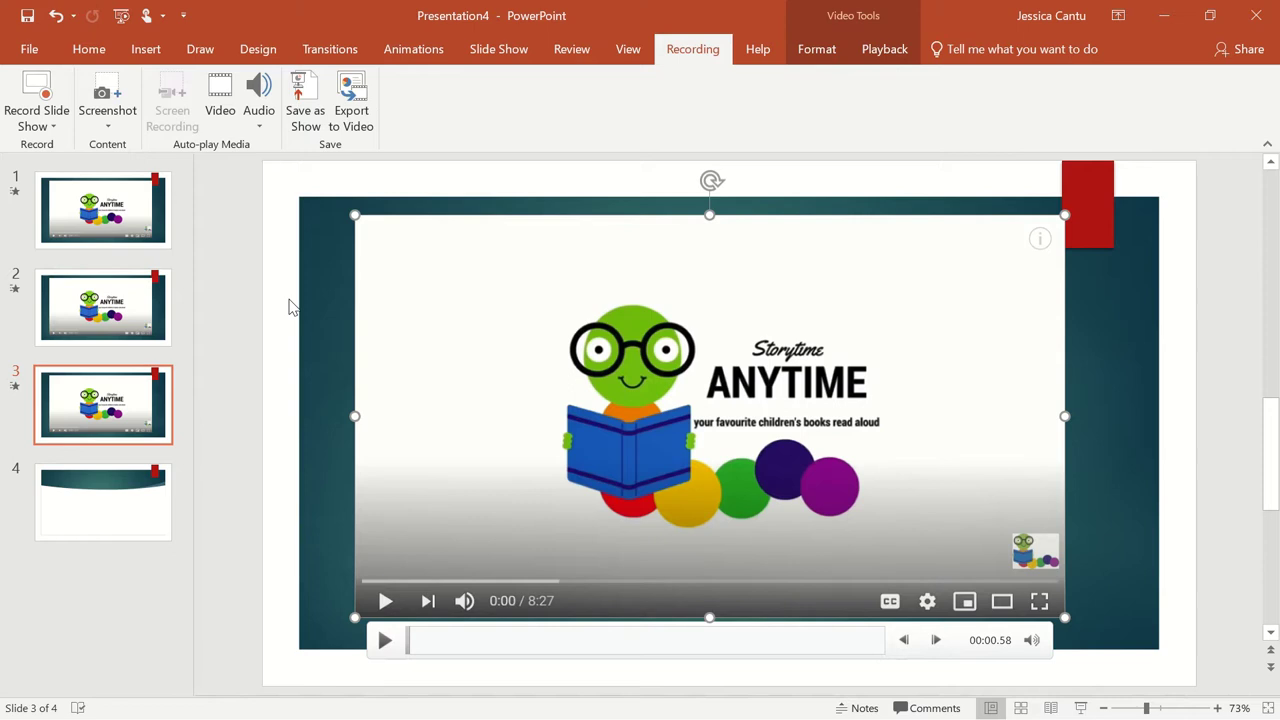
Duplicate the video slide three times so the deck has seven slides
click(98, 226)
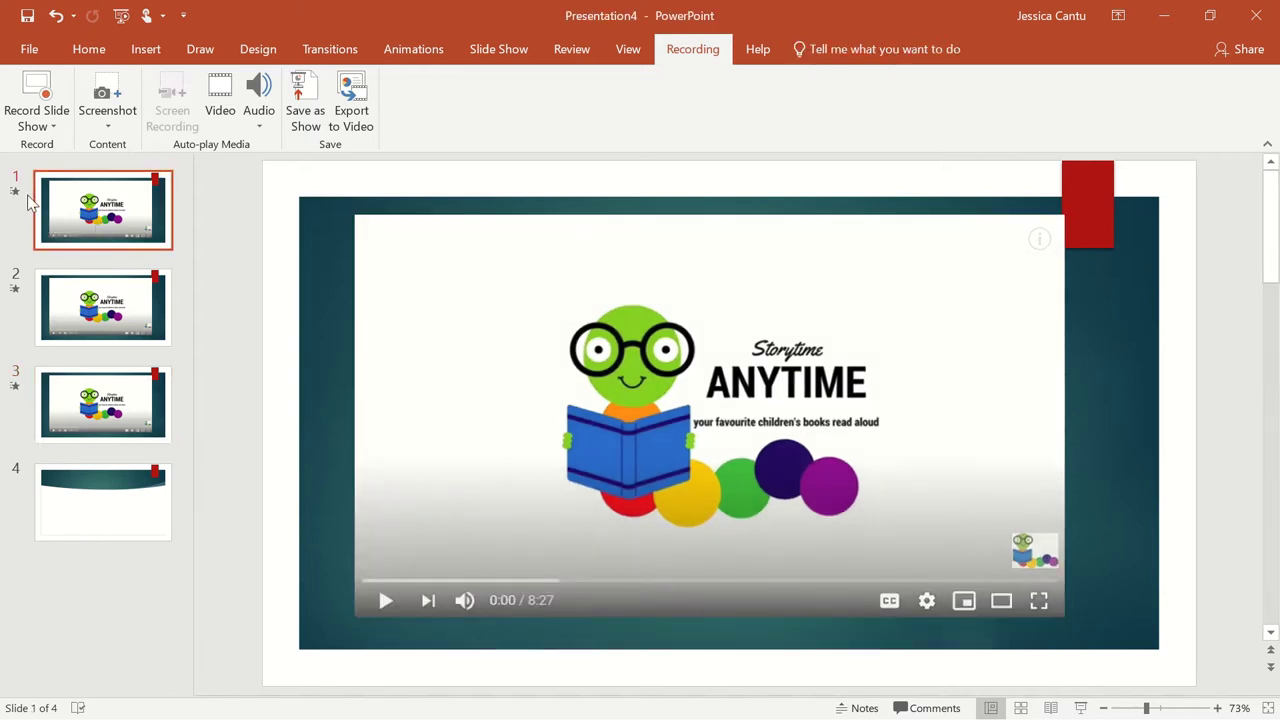
right_click(140, 212)
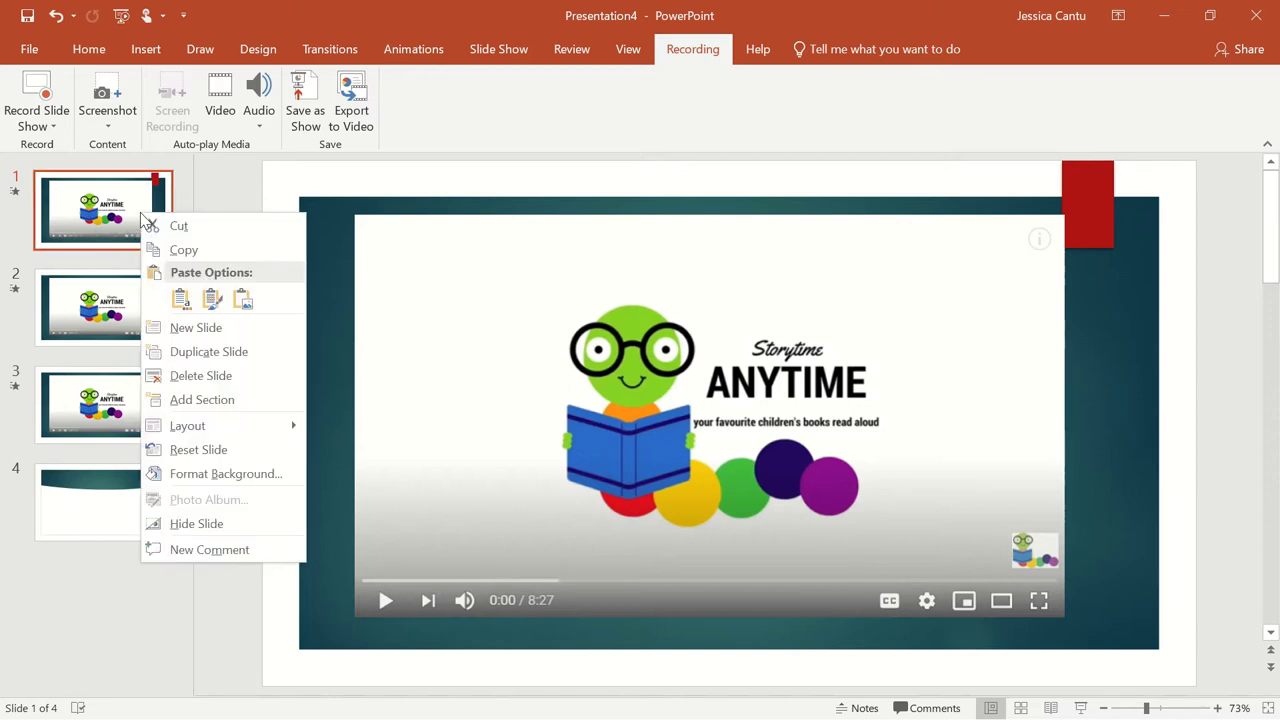
click(178, 347)
right_click(127, 311)
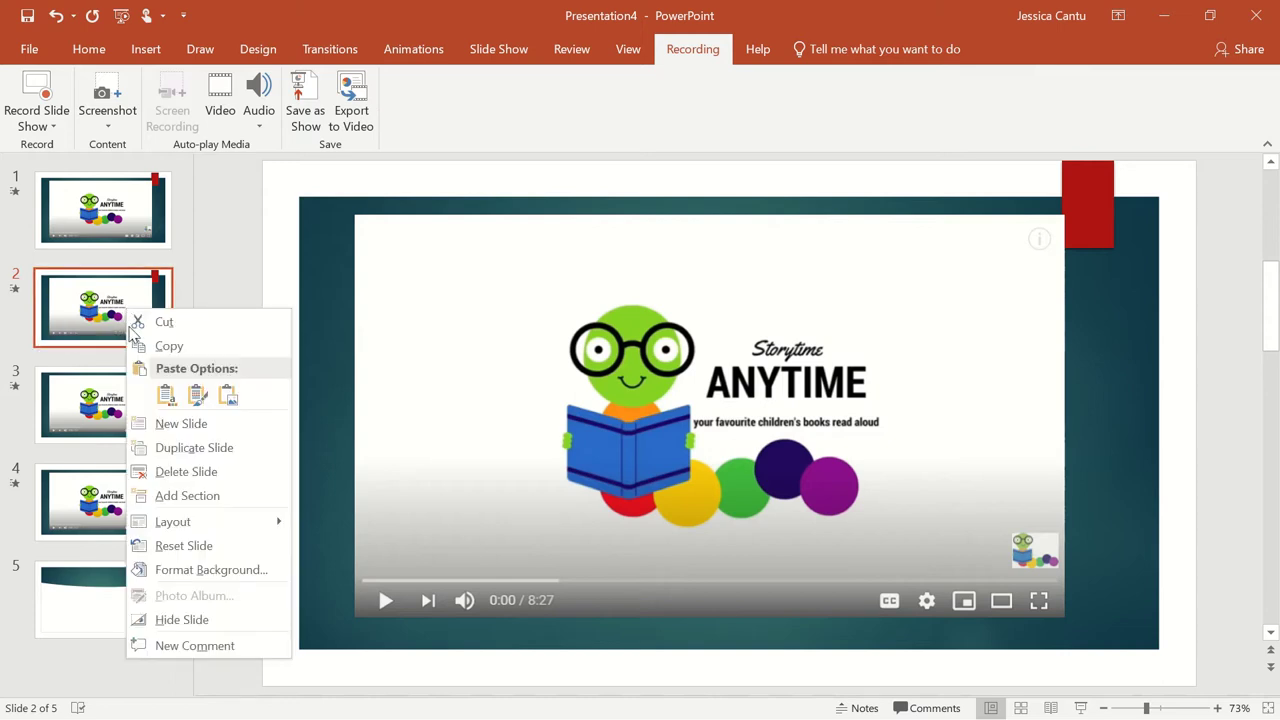
click(166, 447)
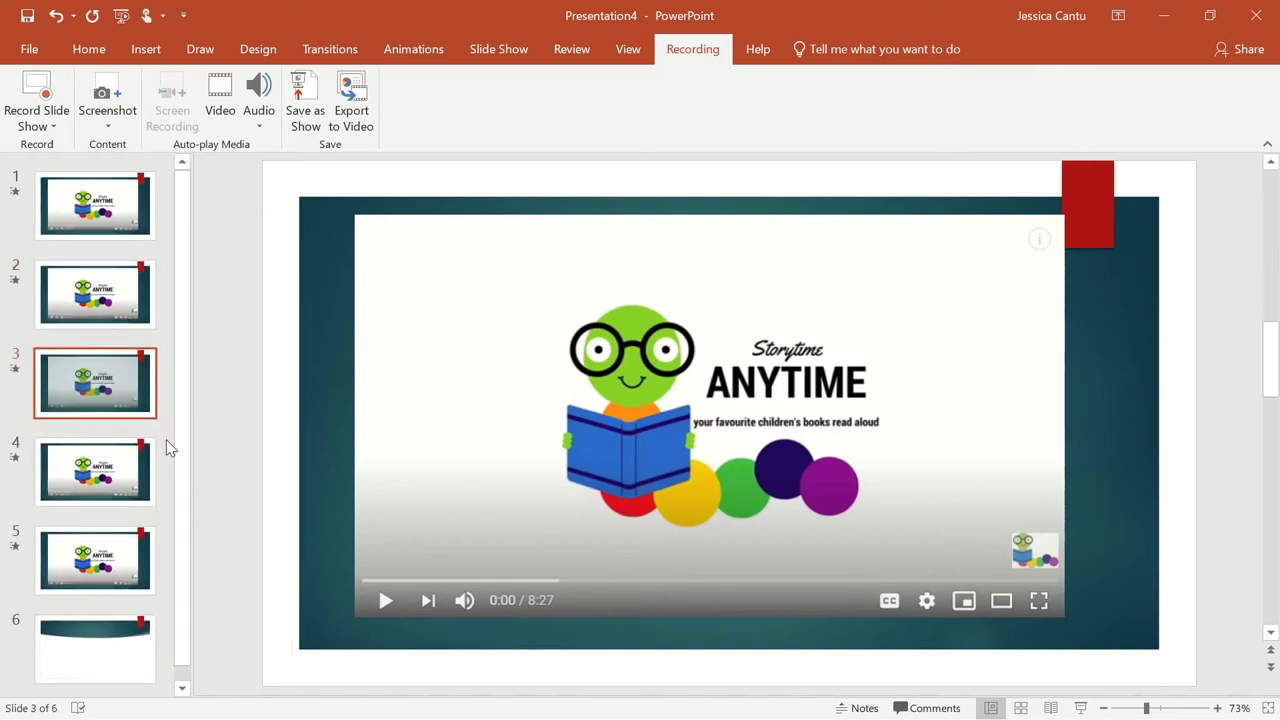
right_click(116, 326)
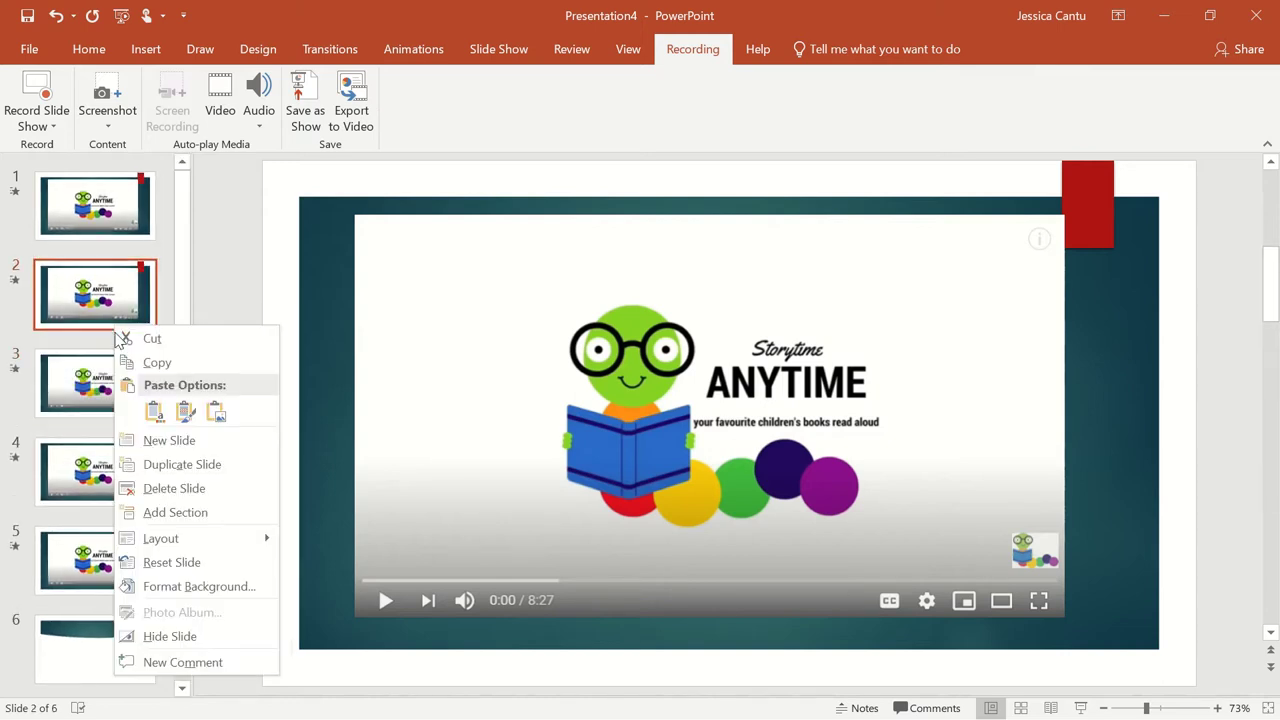
click(178, 465)
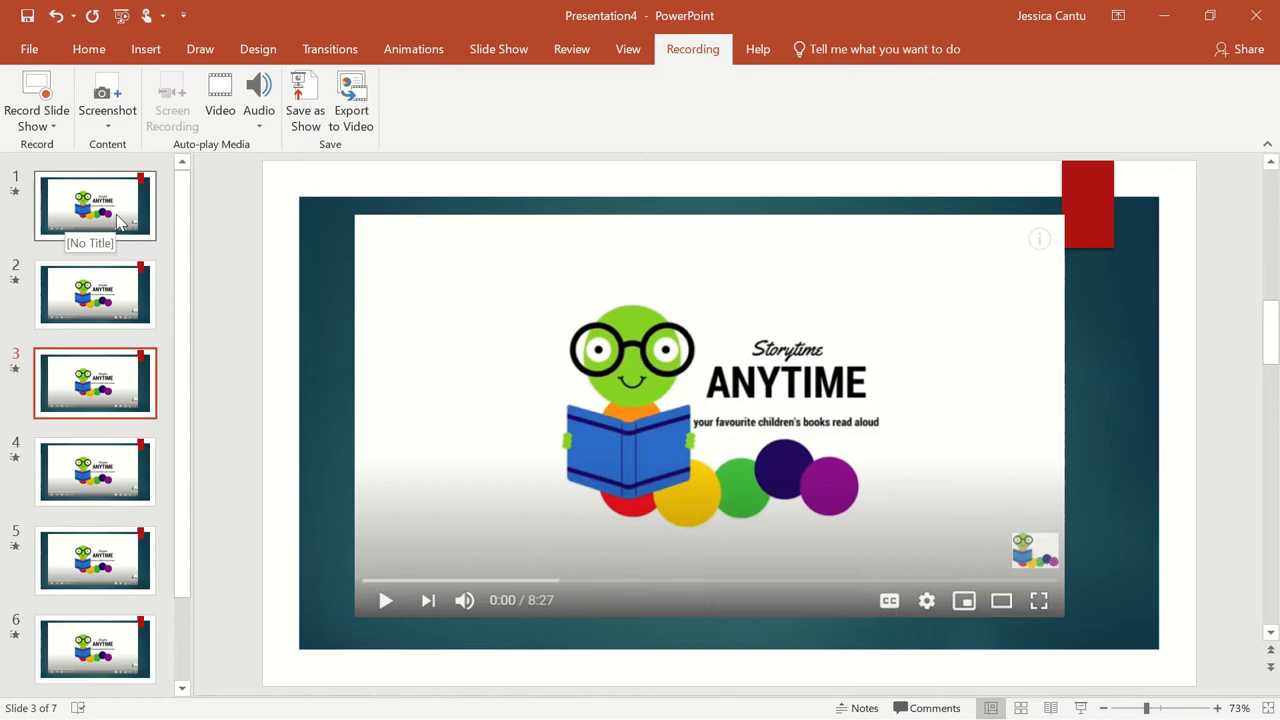
Bring up Trim Video for slide 1's Screen Recording 3 clip, showing 00:00 to 01:10.046
click(118, 222)
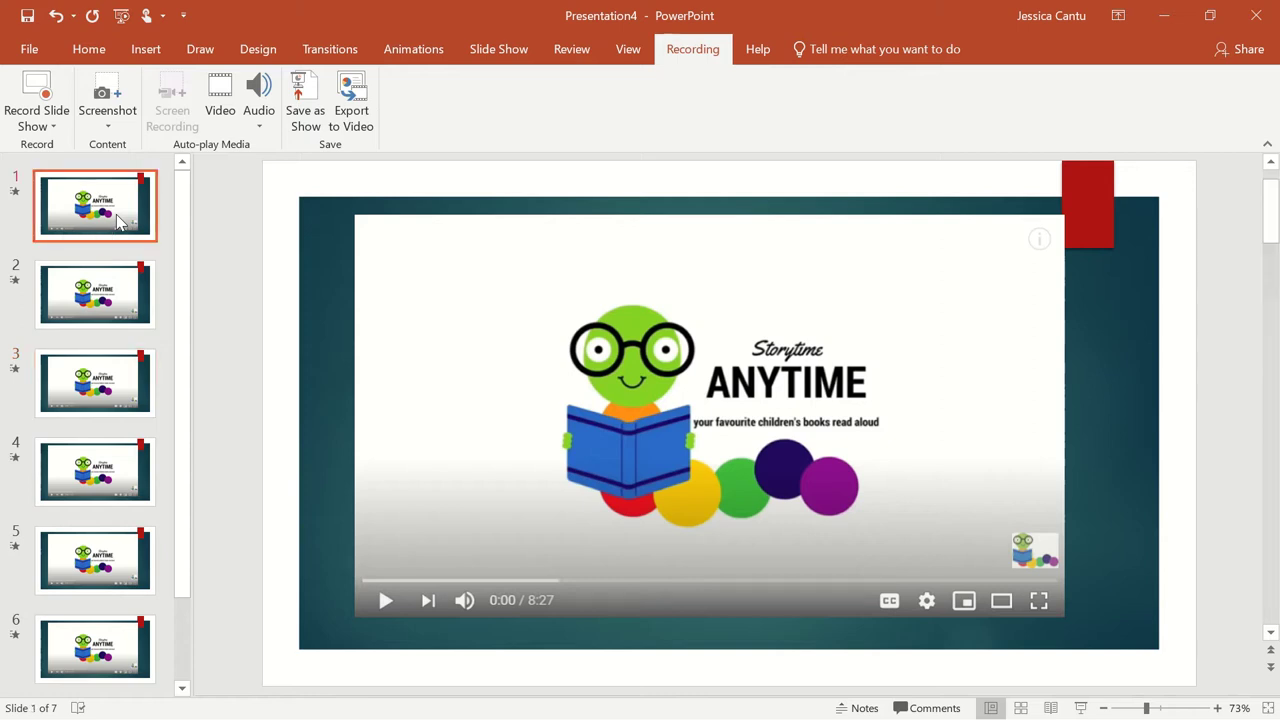
click(585, 343)
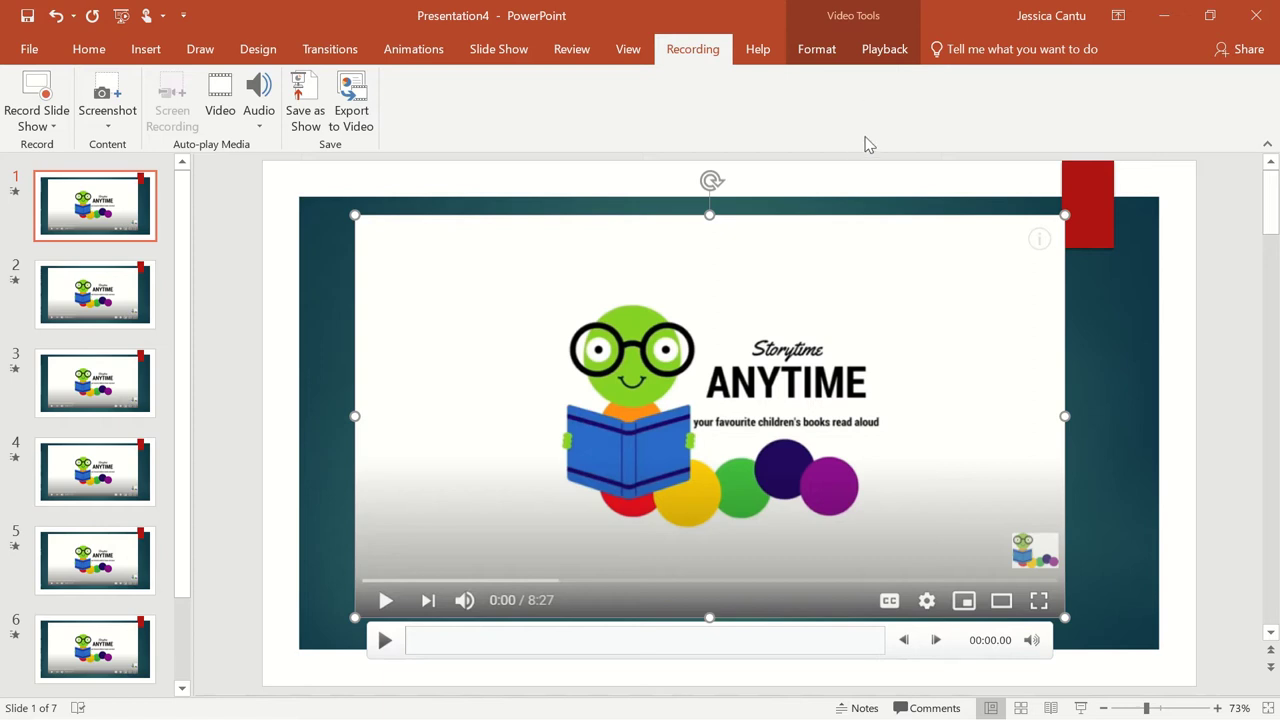
click(885, 52)
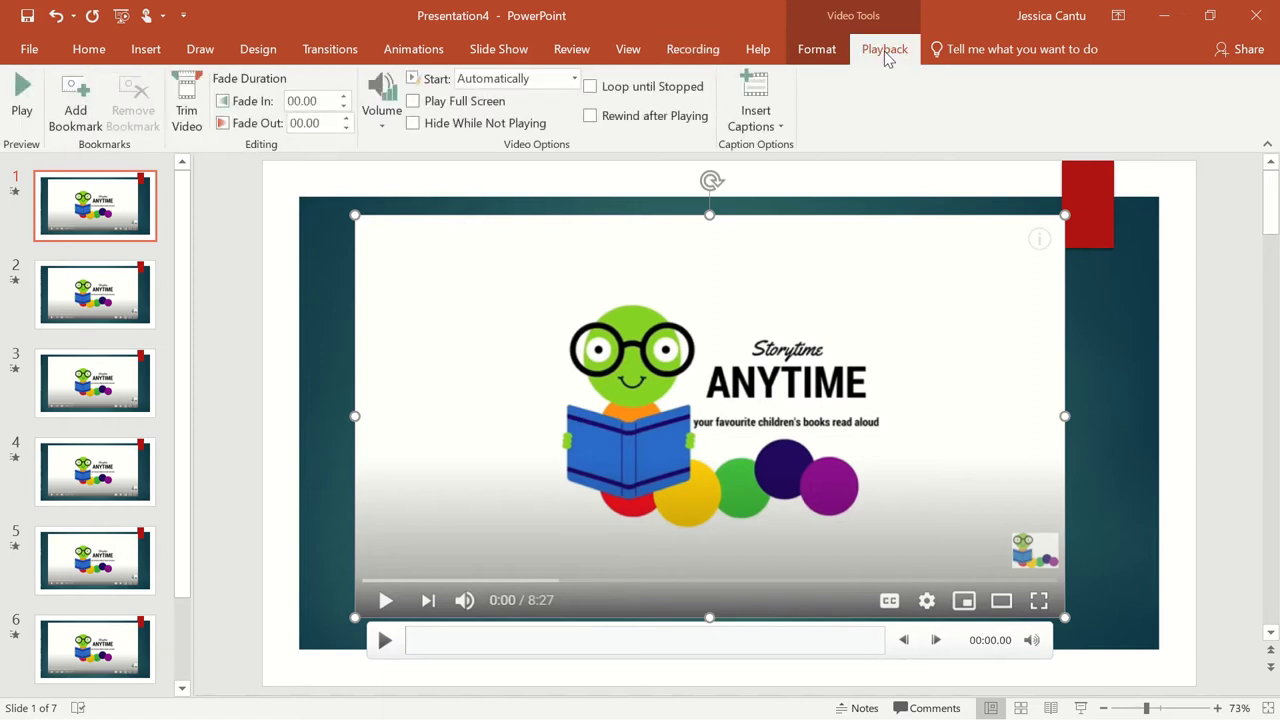
click(189, 115)
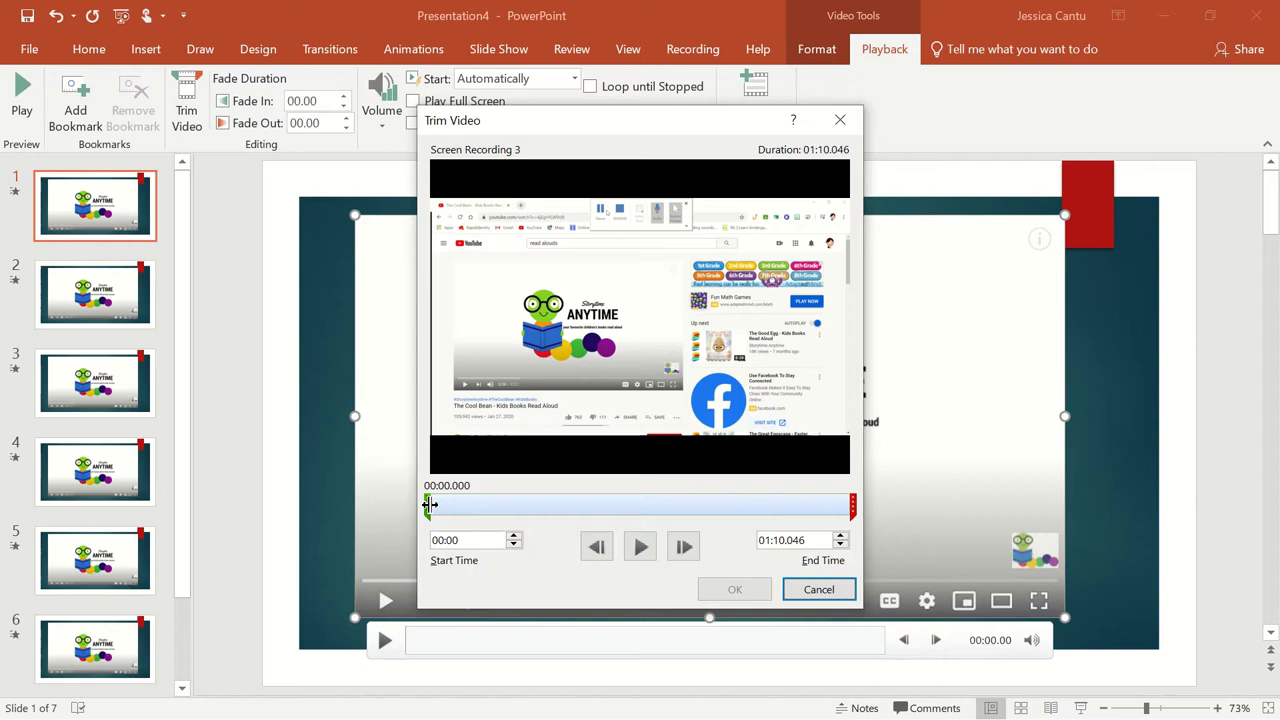
Set slide 1's clip start time to 00:05.500 and preview the 01:04.546 result
drag(429, 505, 457, 504)
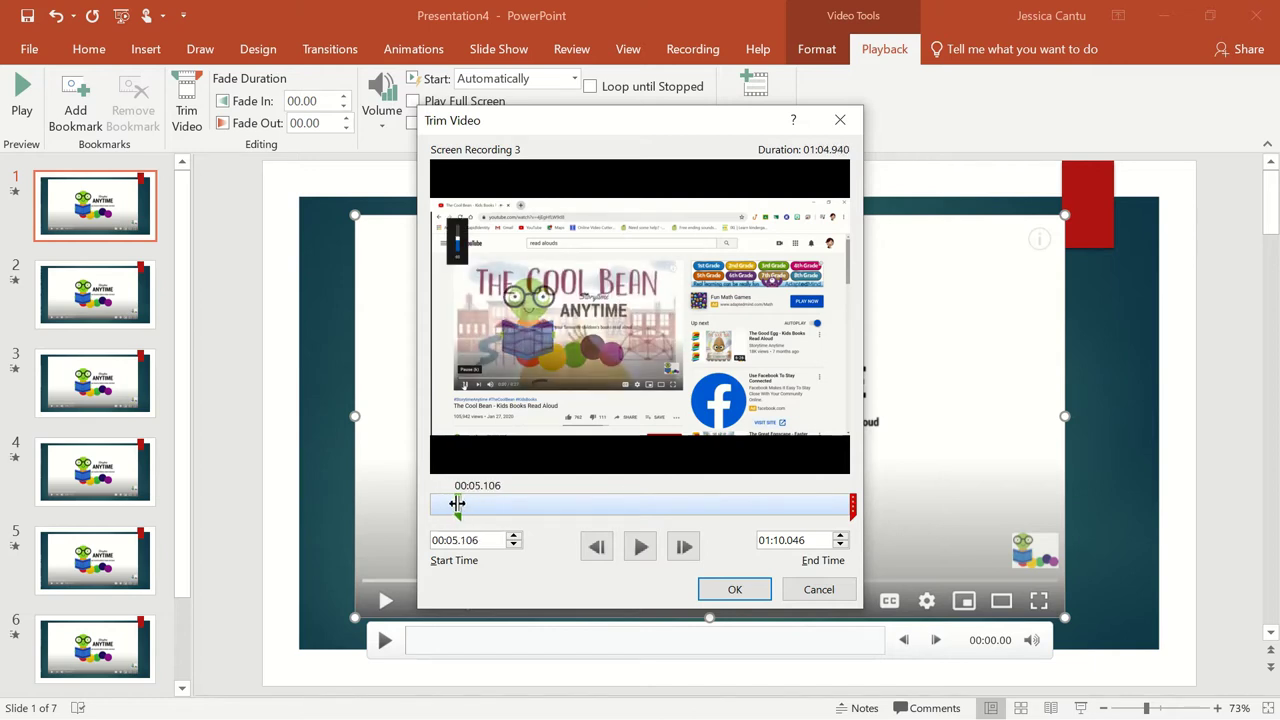
click(513, 536)
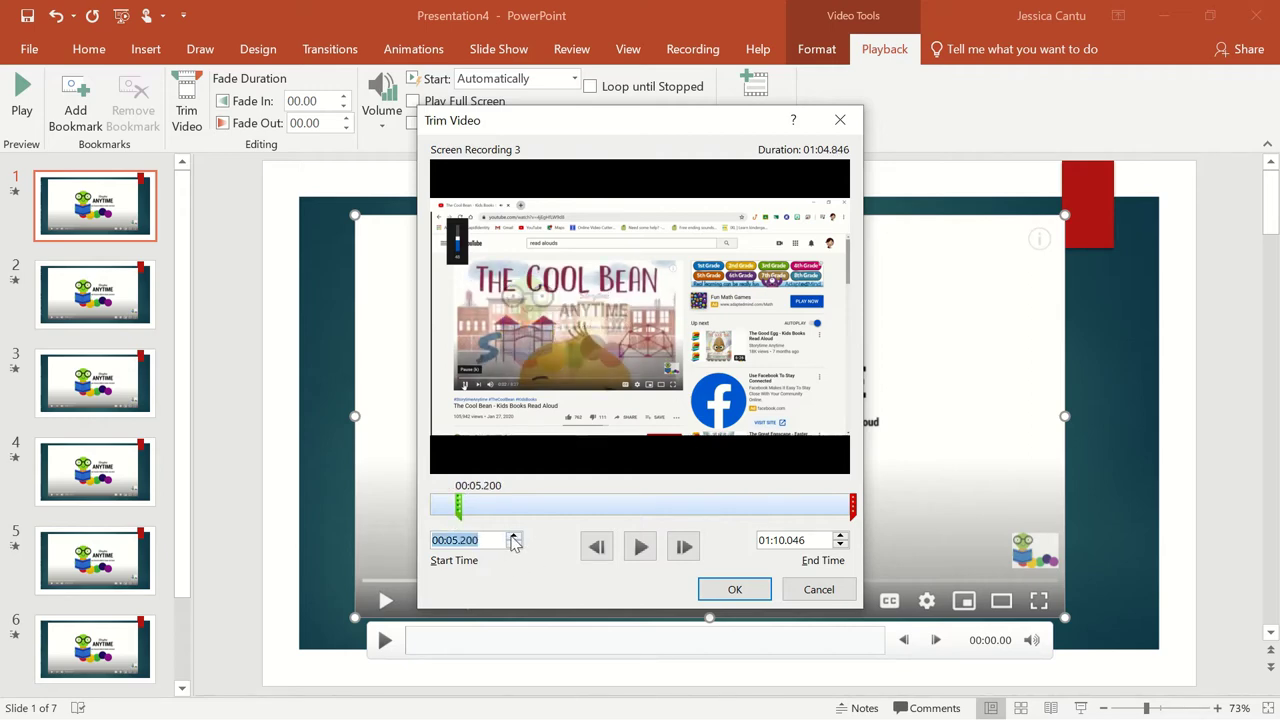
click(513, 536)
click(513, 536)
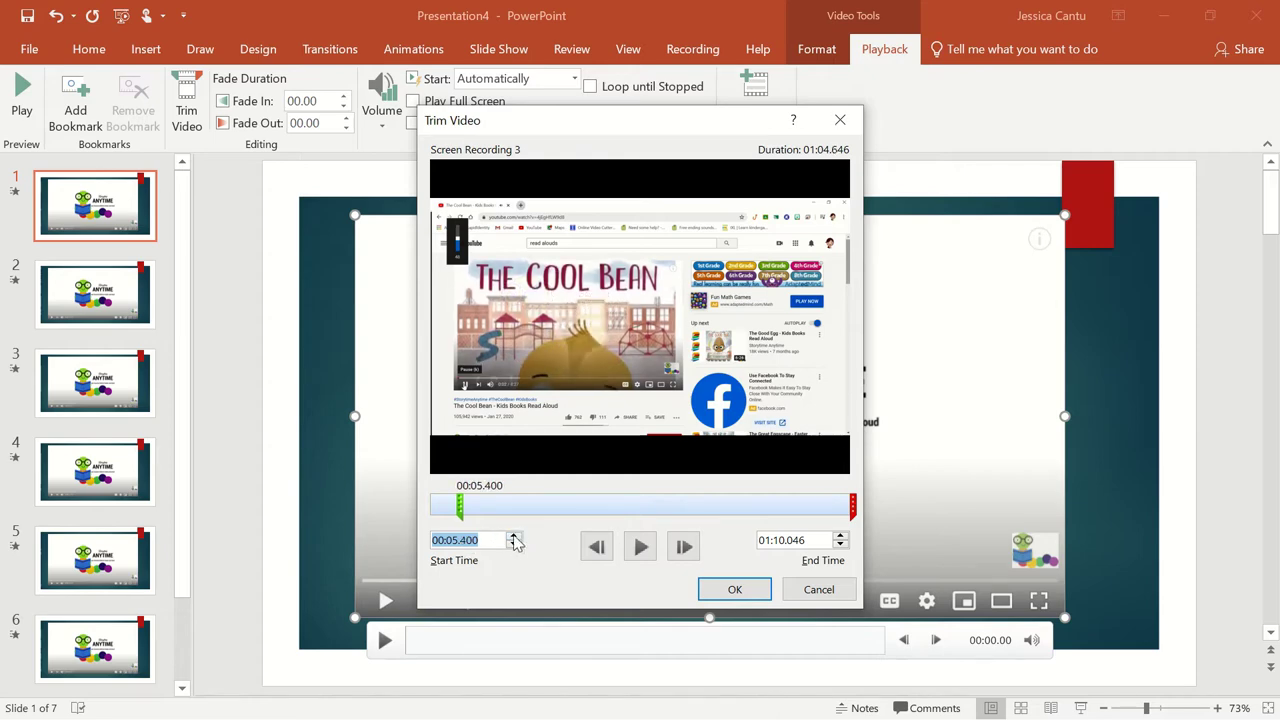
click(514, 537)
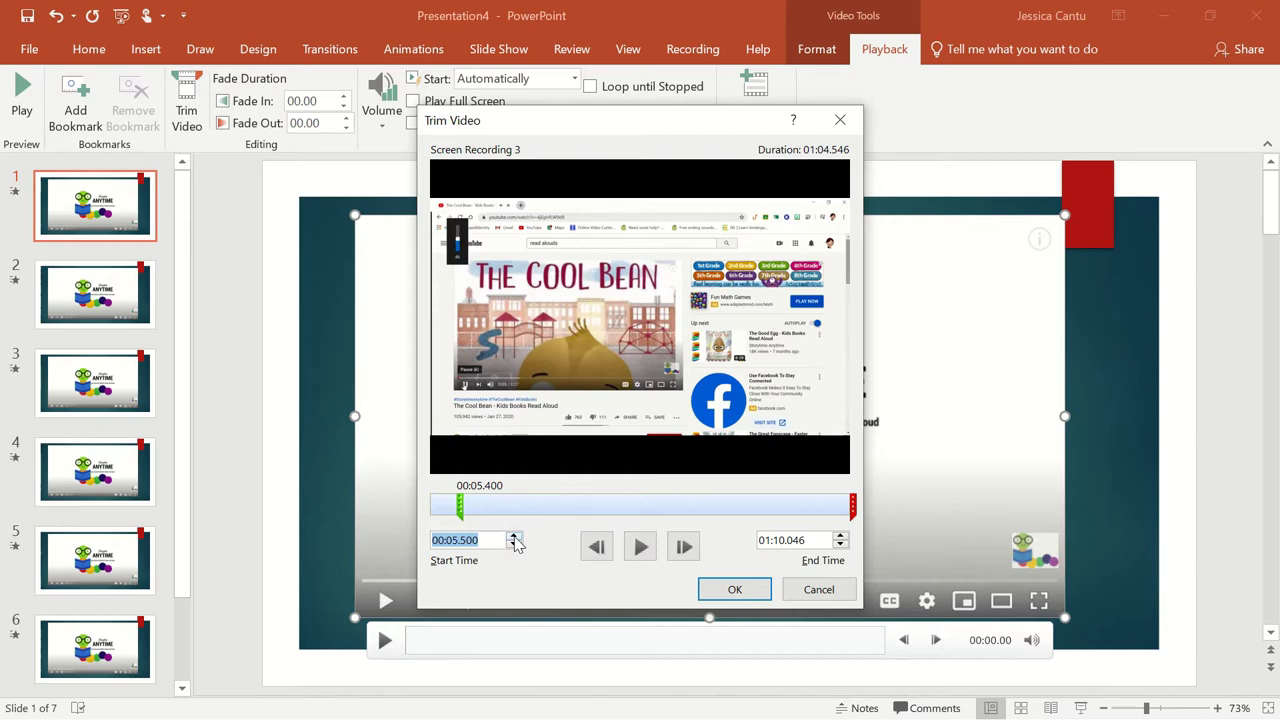
click(645, 557)
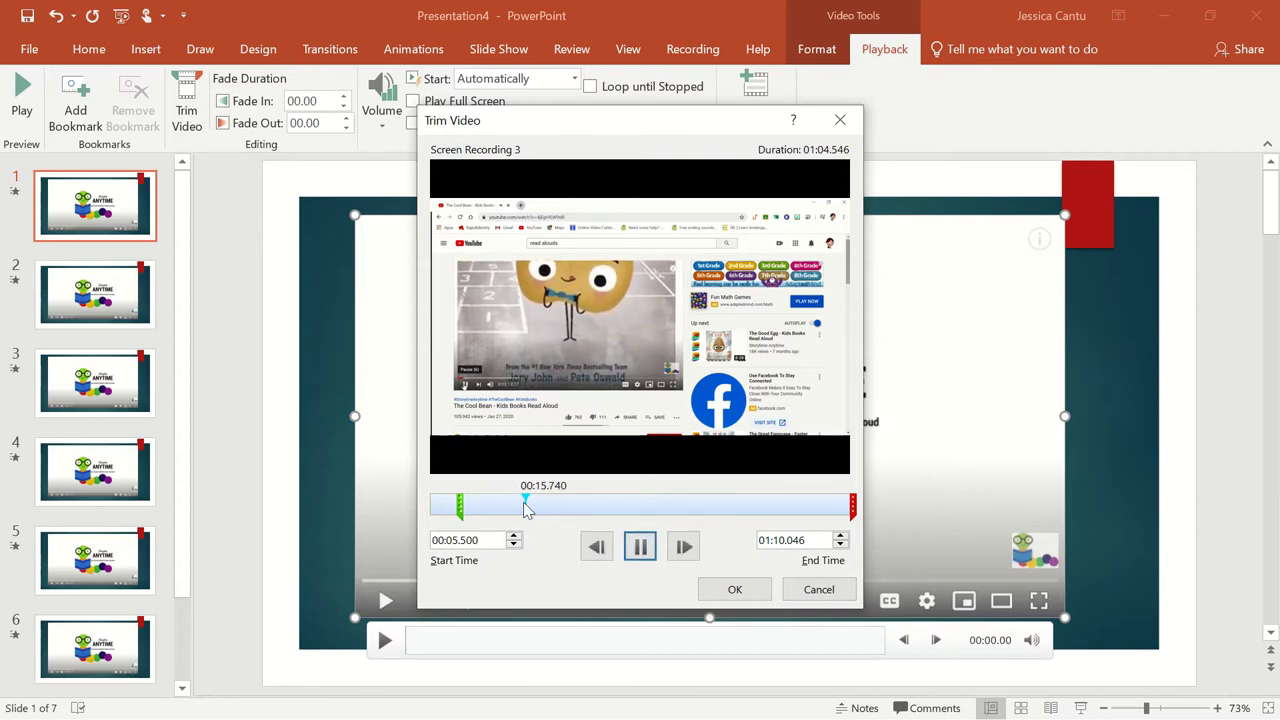
click(639, 556)
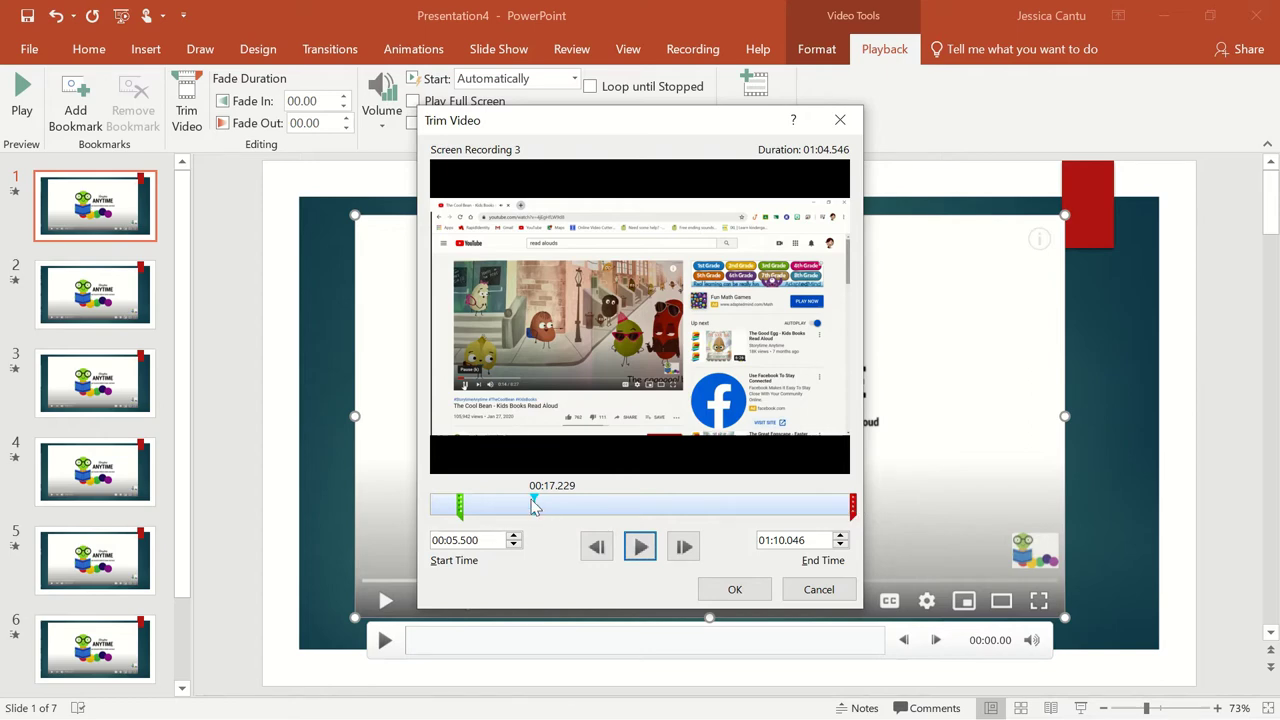
drag(531, 498, 457, 497)
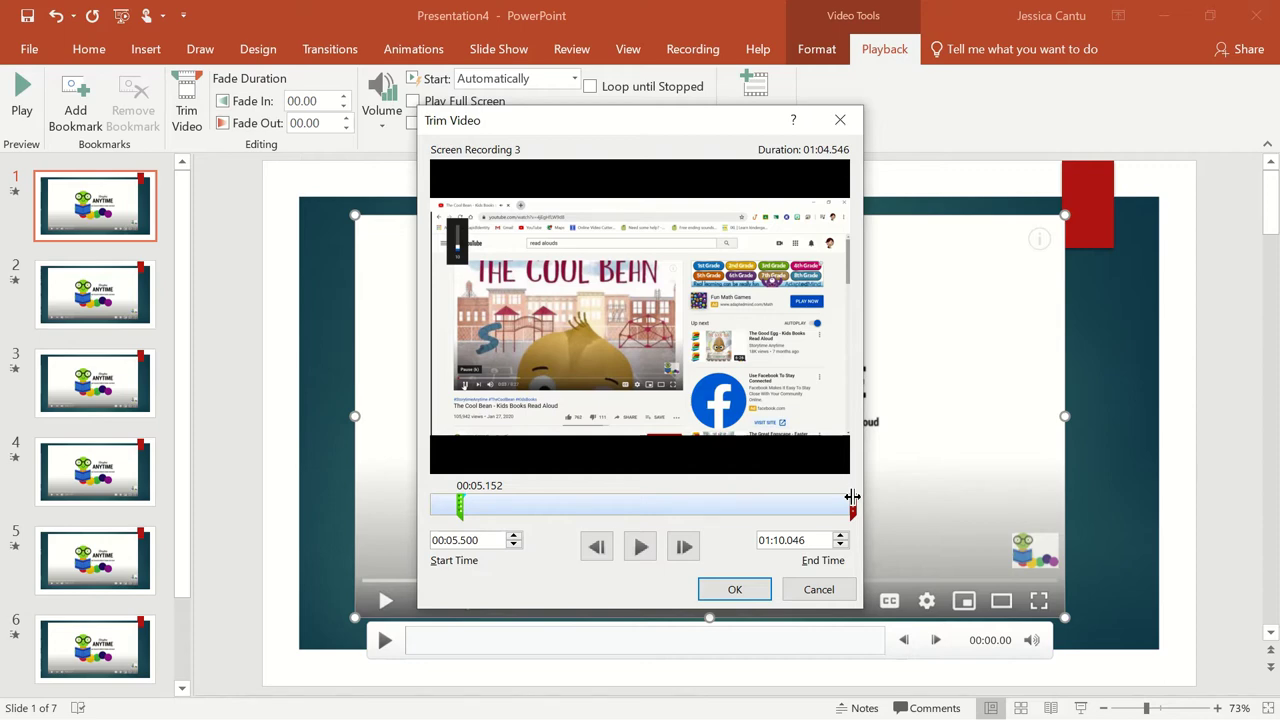
Drag the clip's end marker back to roughly 43 seconds
mouse_move(852, 497)
mouse_down()
mouse_move(558, 499)
mouse_move(577, 498)
mouse_up()
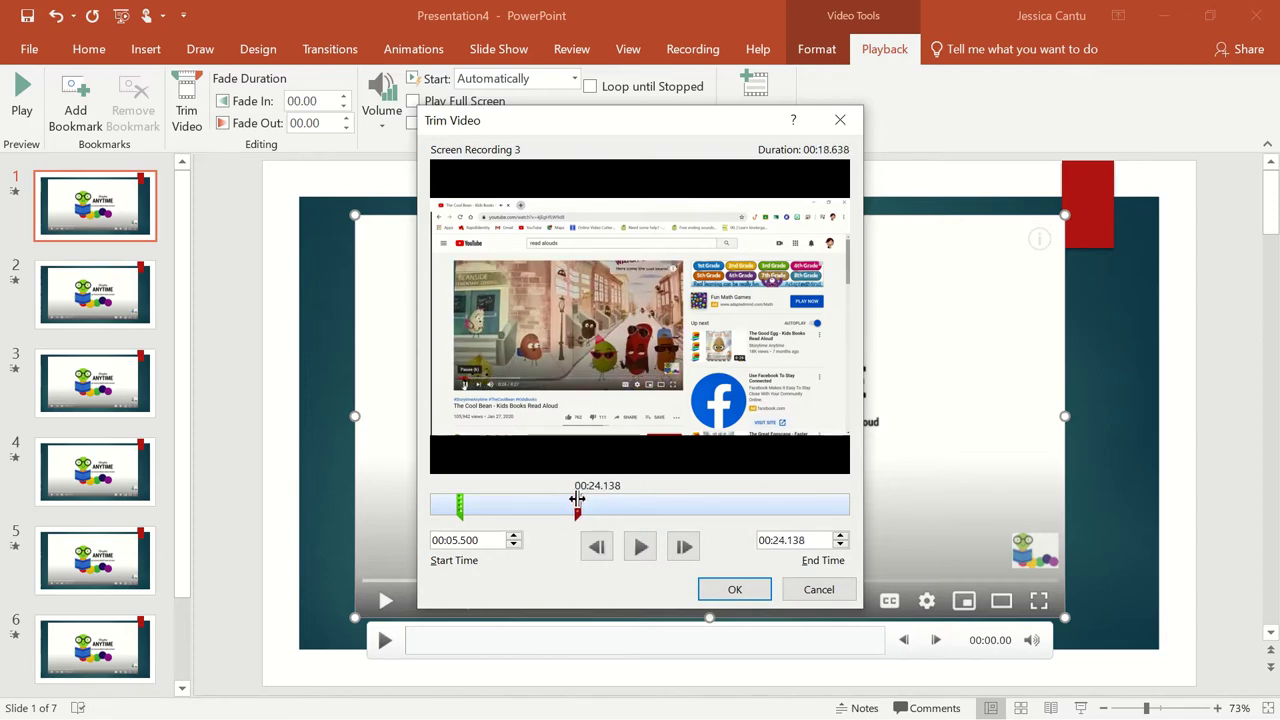
mouse_move(577, 498)
mouse_down()
mouse_move(507, 498)
mouse_move(544, 497)
mouse_up()
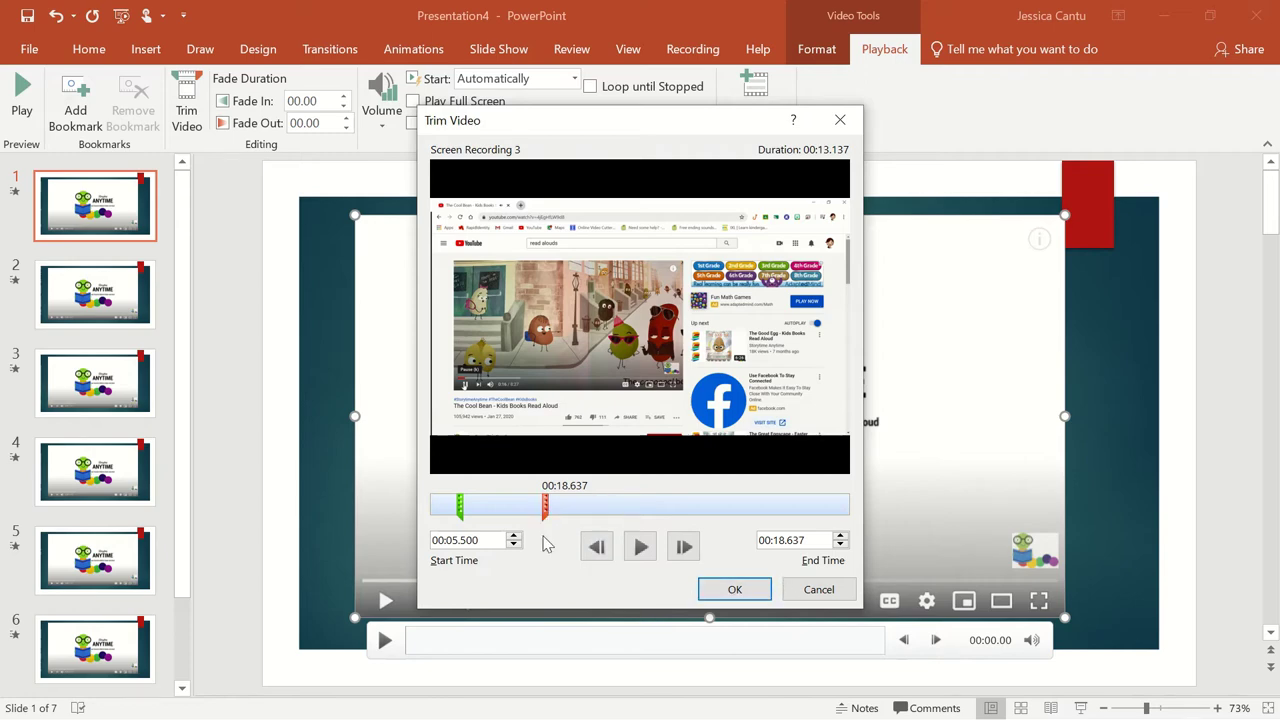
mouse_move(543, 515)
mouse_down()
mouse_move(814, 515)
mouse_move(660, 524)
mouse_up()
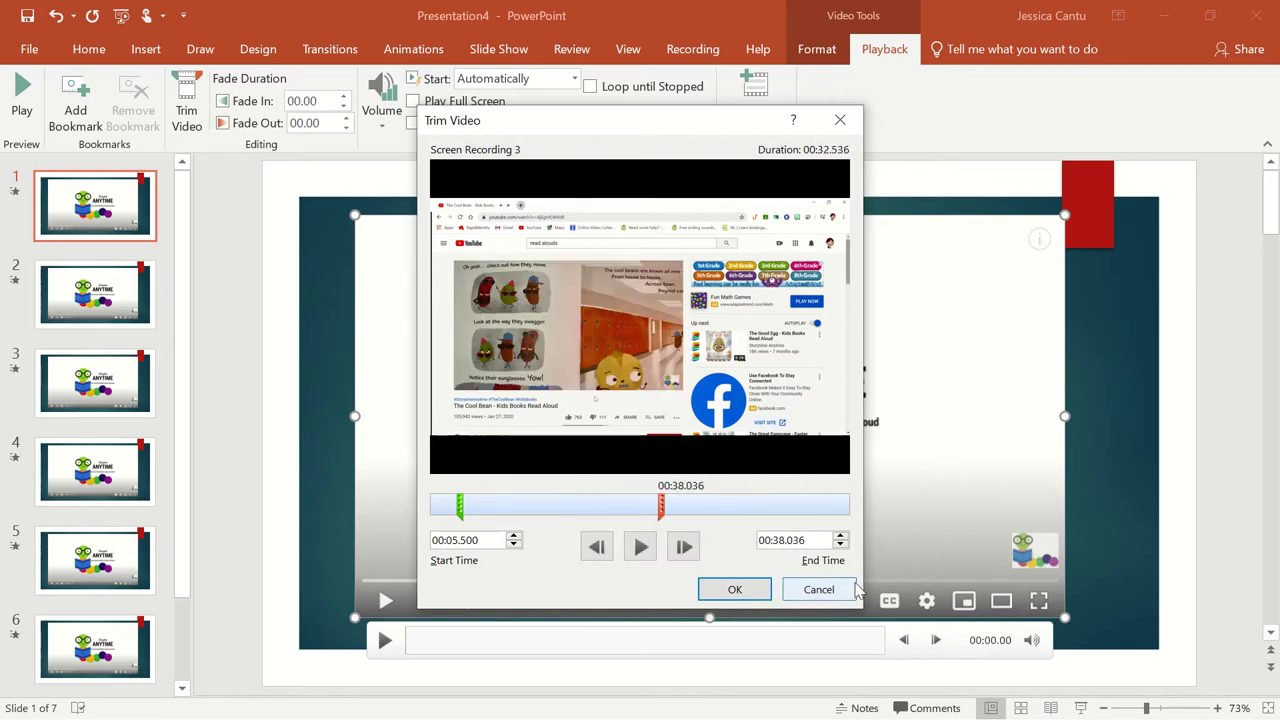
Fine-tune the end time to 00:45.600, giving a 00:40.100 clip duration
click(840, 546)
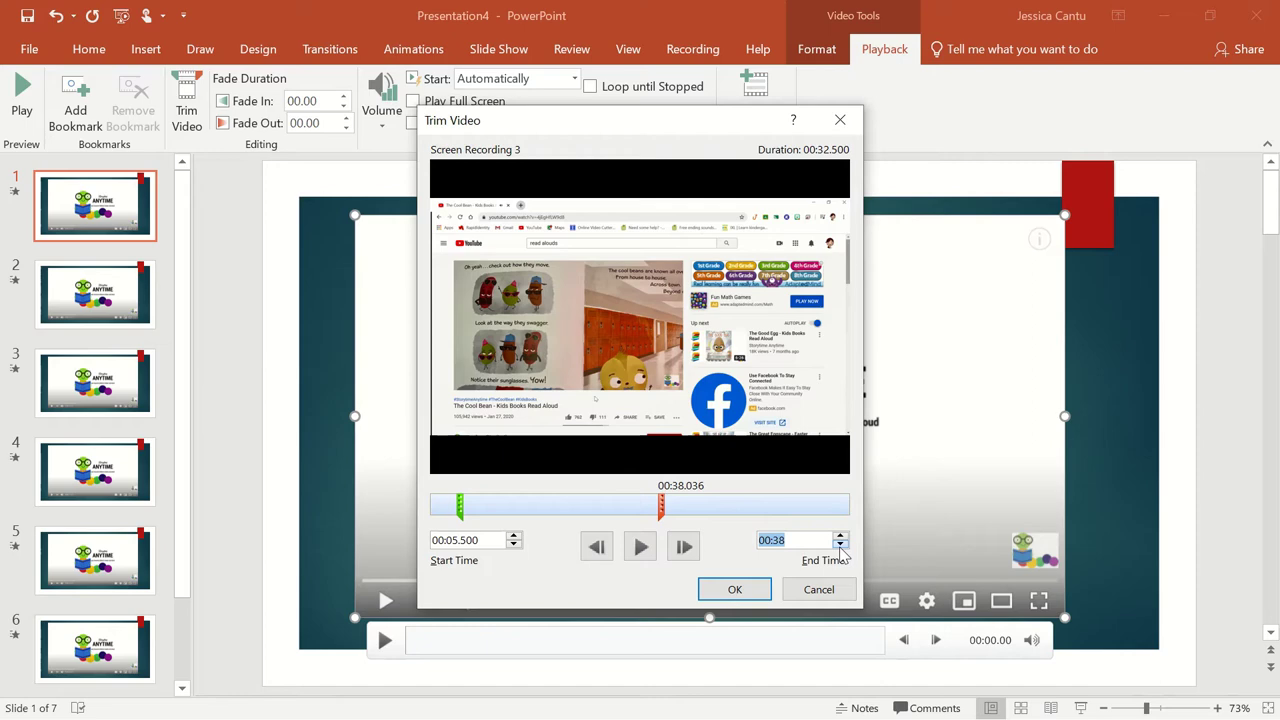
click(840, 546)
click(840, 546)
click(840, 546)
click(840, 546)
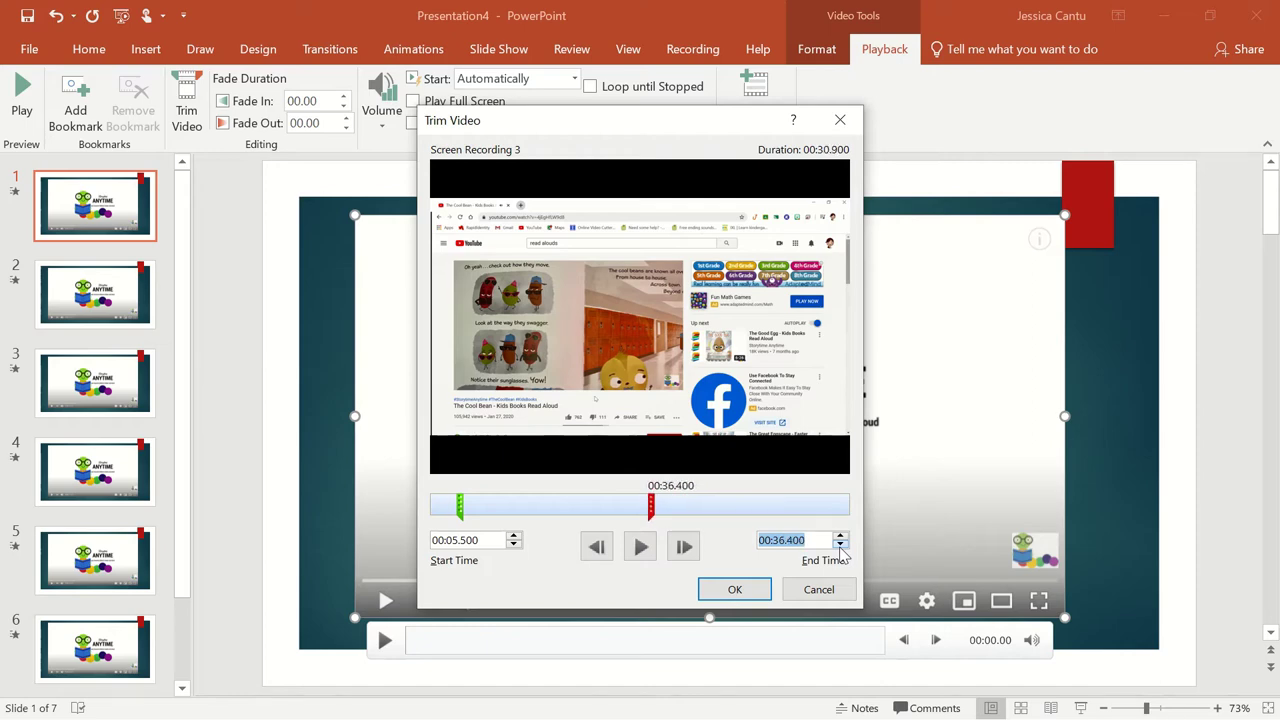
click(840, 546)
click(840, 546)
click(840, 546)
click(840, 536)
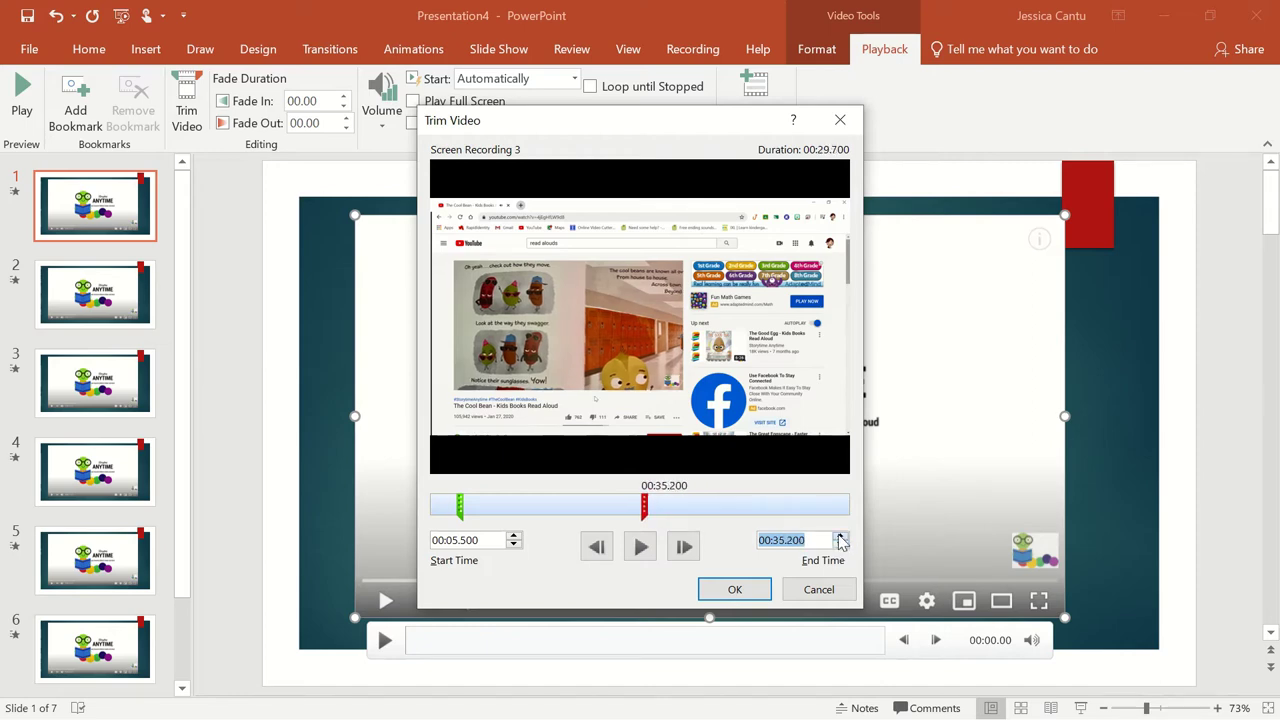
click(840, 536)
click(840, 536)
click(840, 536)
click(840, 536)
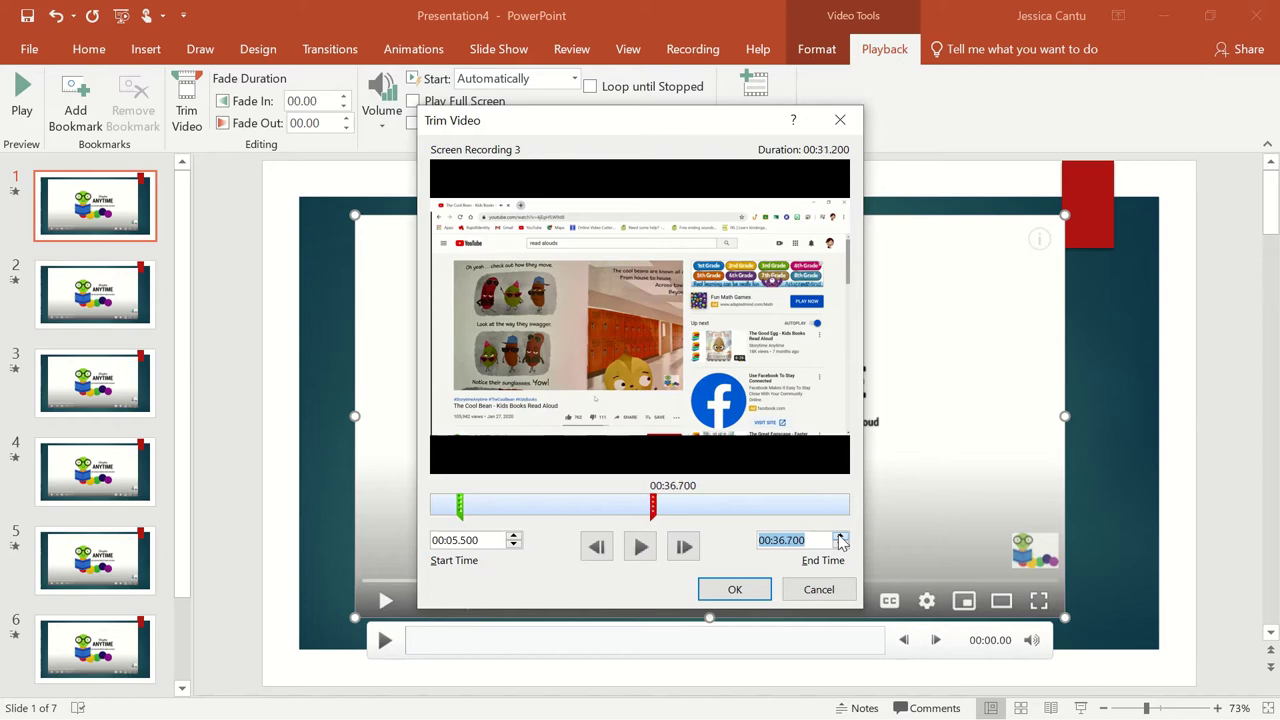
click(840, 536)
click(840, 536)
click(840, 536)
click(840, 536)
click(840, 536)
click(840, 536)
click(840, 536)
click(840, 536)
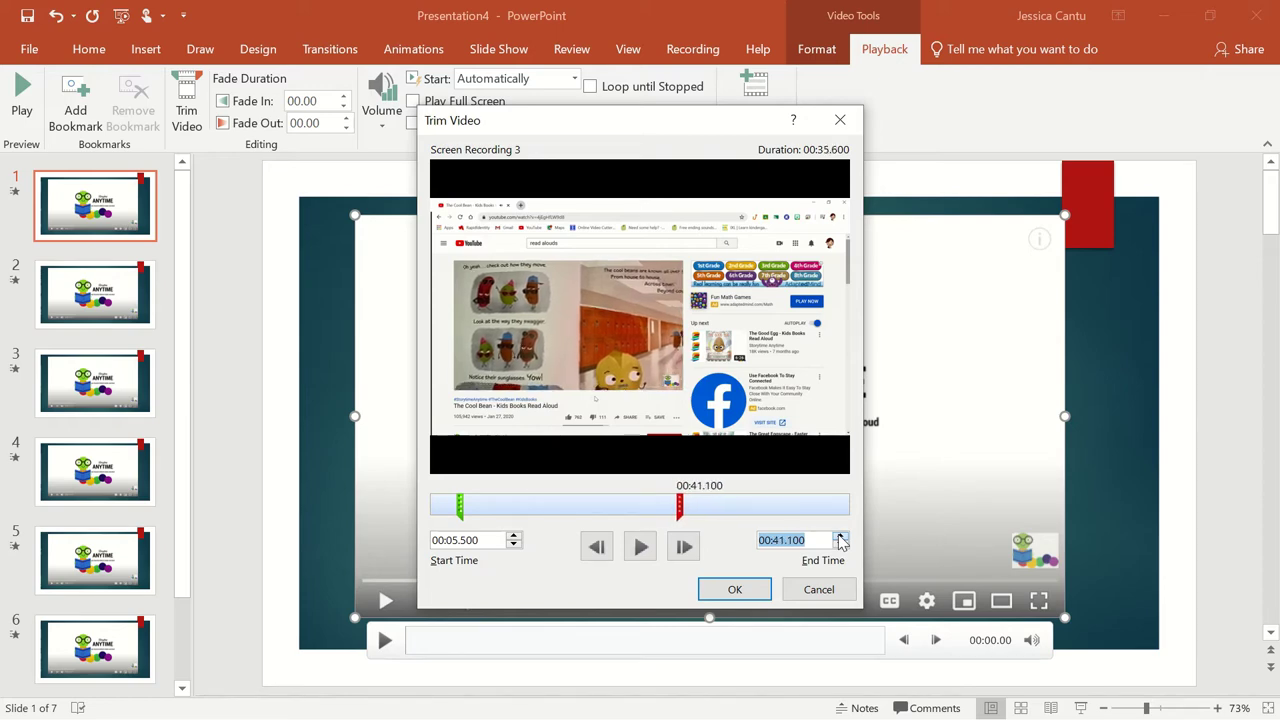
click(840, 536)
click(840, 536)
click(840, 536)
click(840, 538)
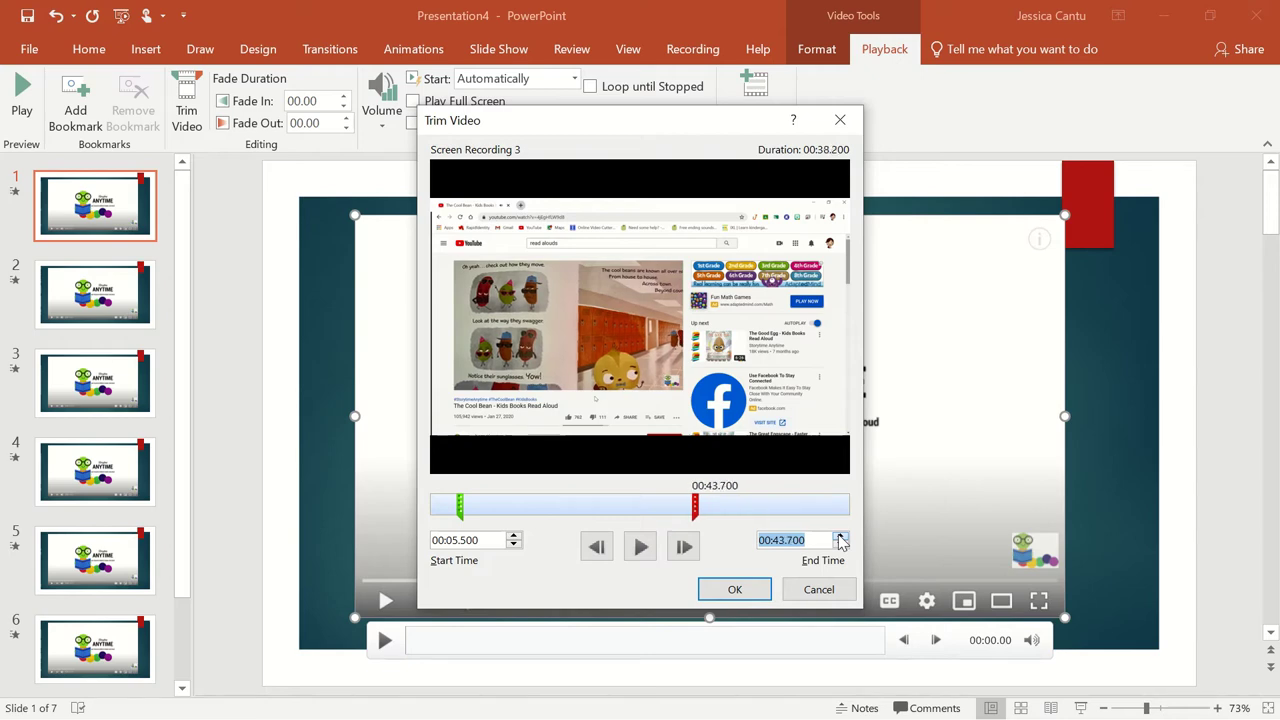
click(840, 538)
click(840, 538)
click(840, 538)
click(840, 538)
click(840, 538)
click(840, 538)
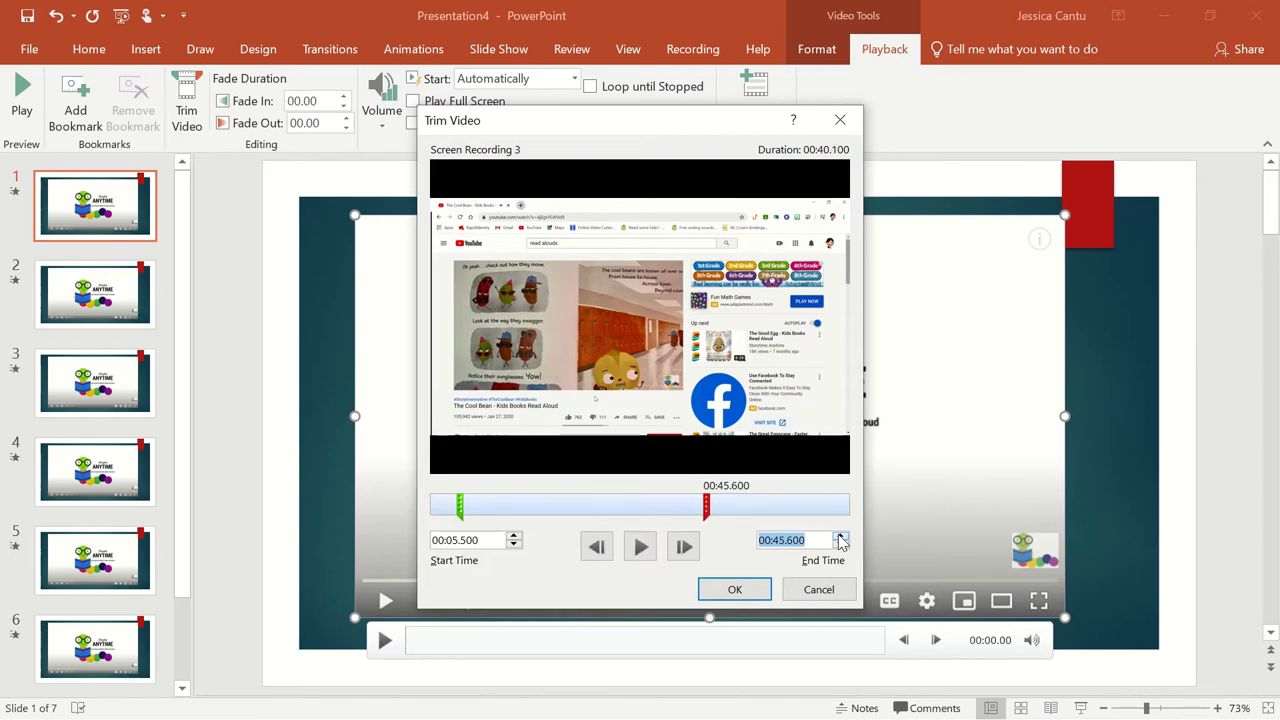
Apply the 00:05.500–00:45.600 trim to slide 1's video
click(735, 590)
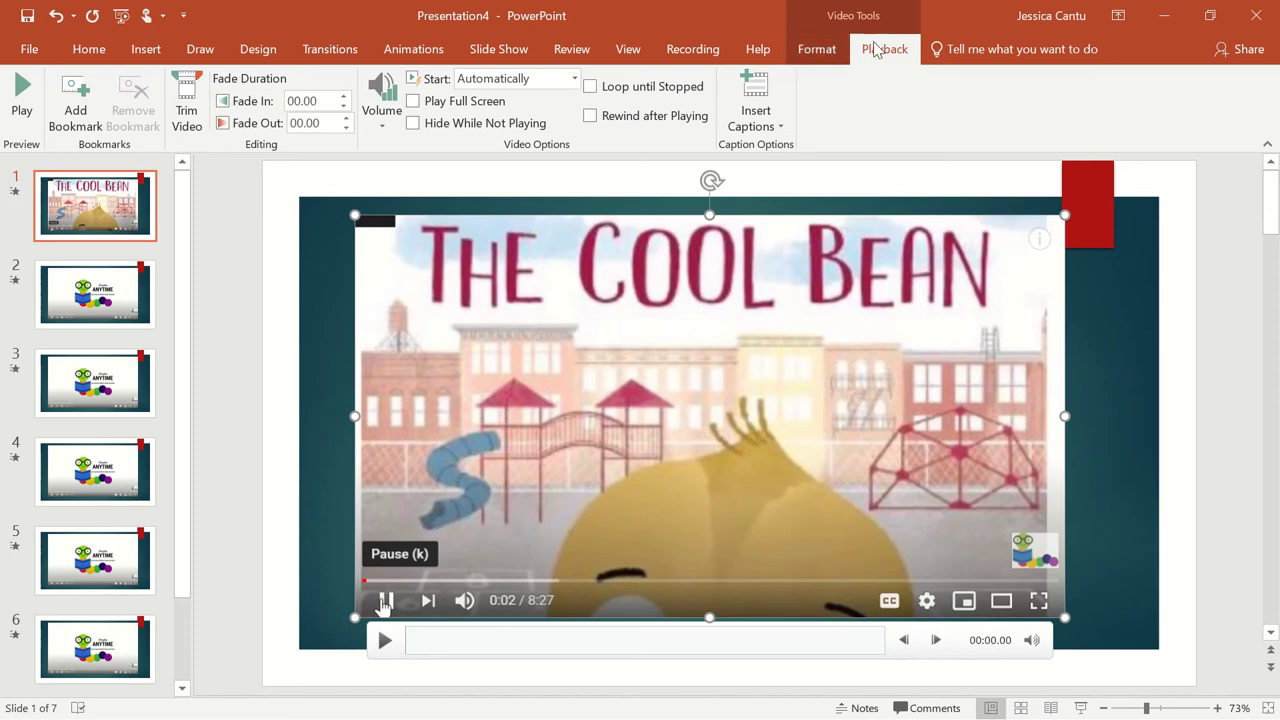
Give slide 1's video a soft-edged Subtle beveled frame style from Video Styles
click(818, 52)
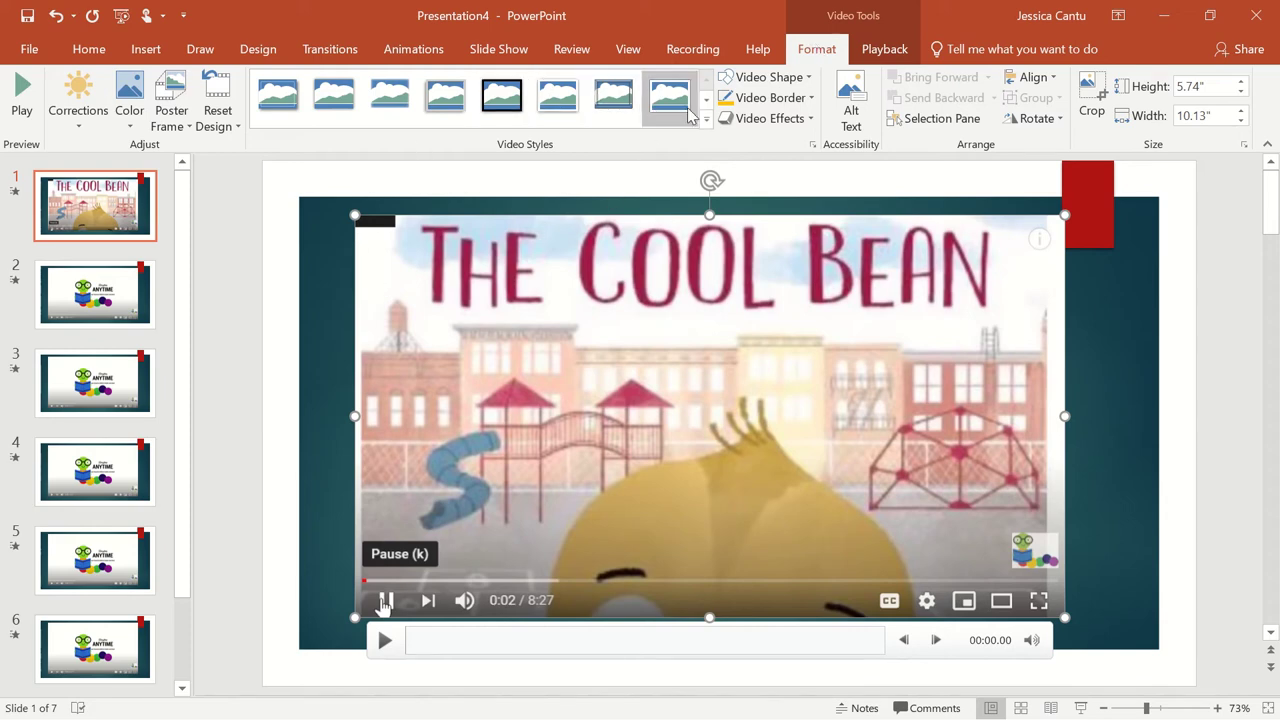
click(625, 93)
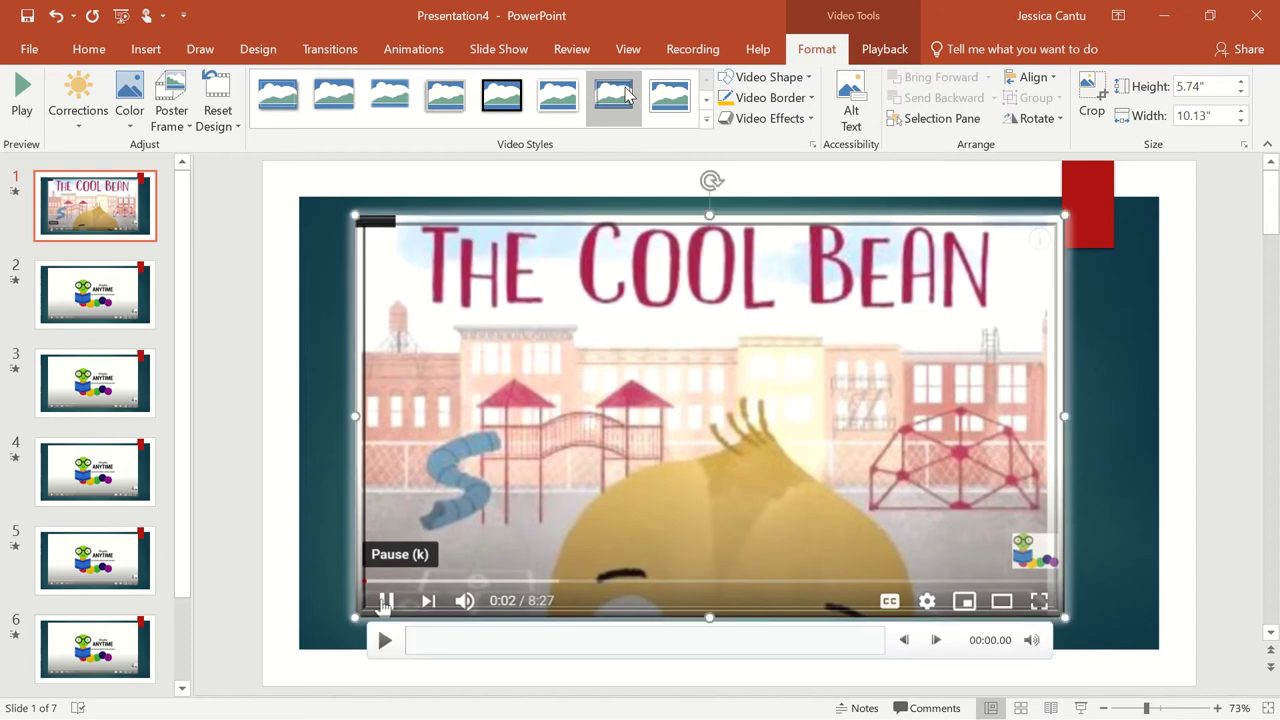
click(706, 122)
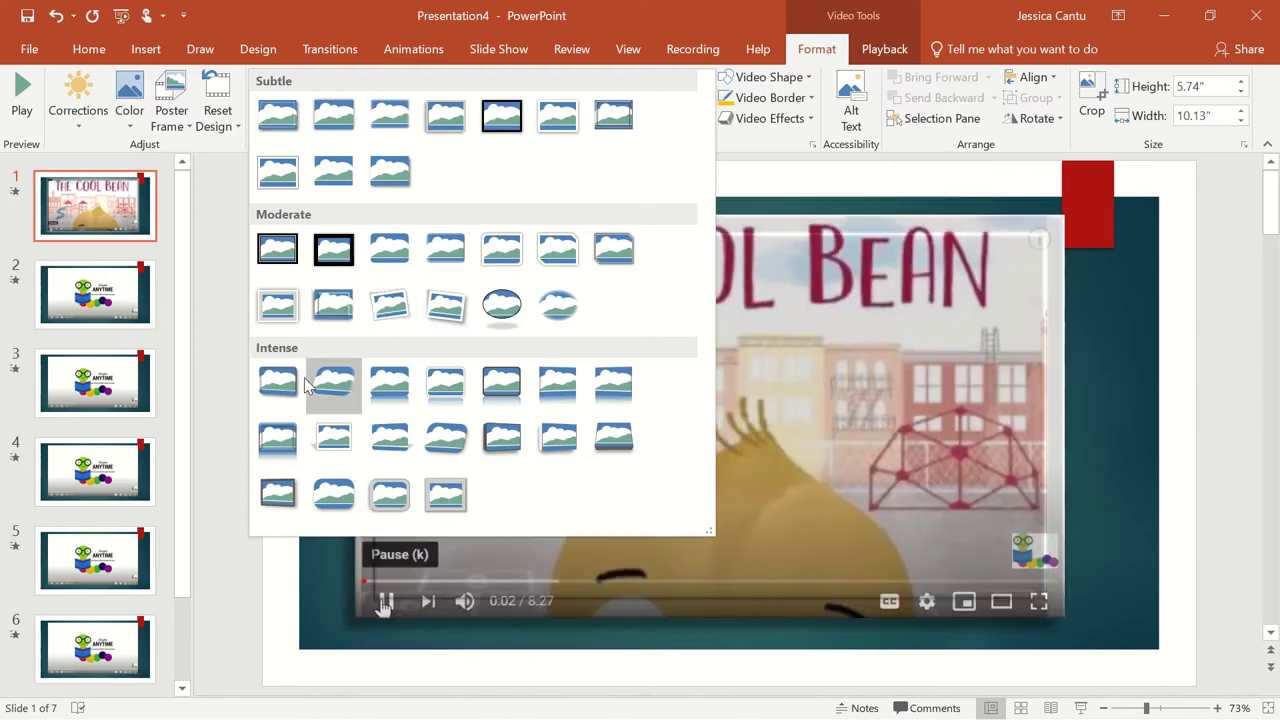
click(617, 130)
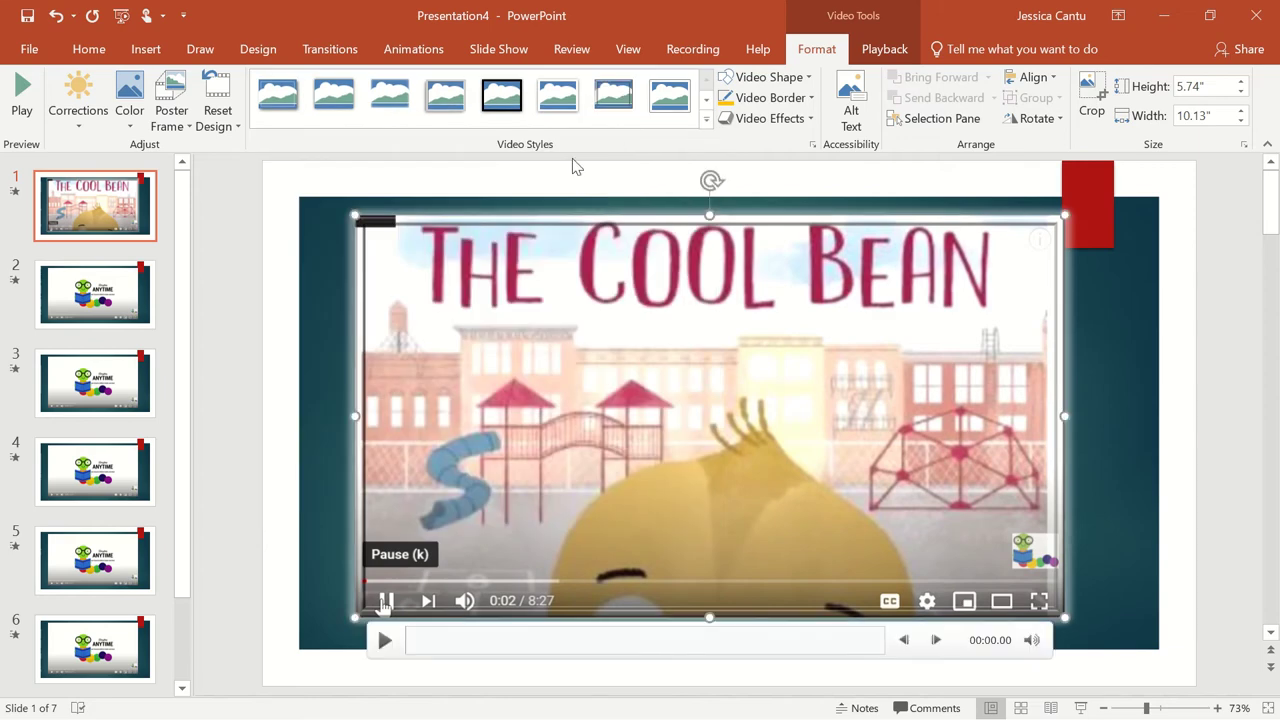
click(325, 283)
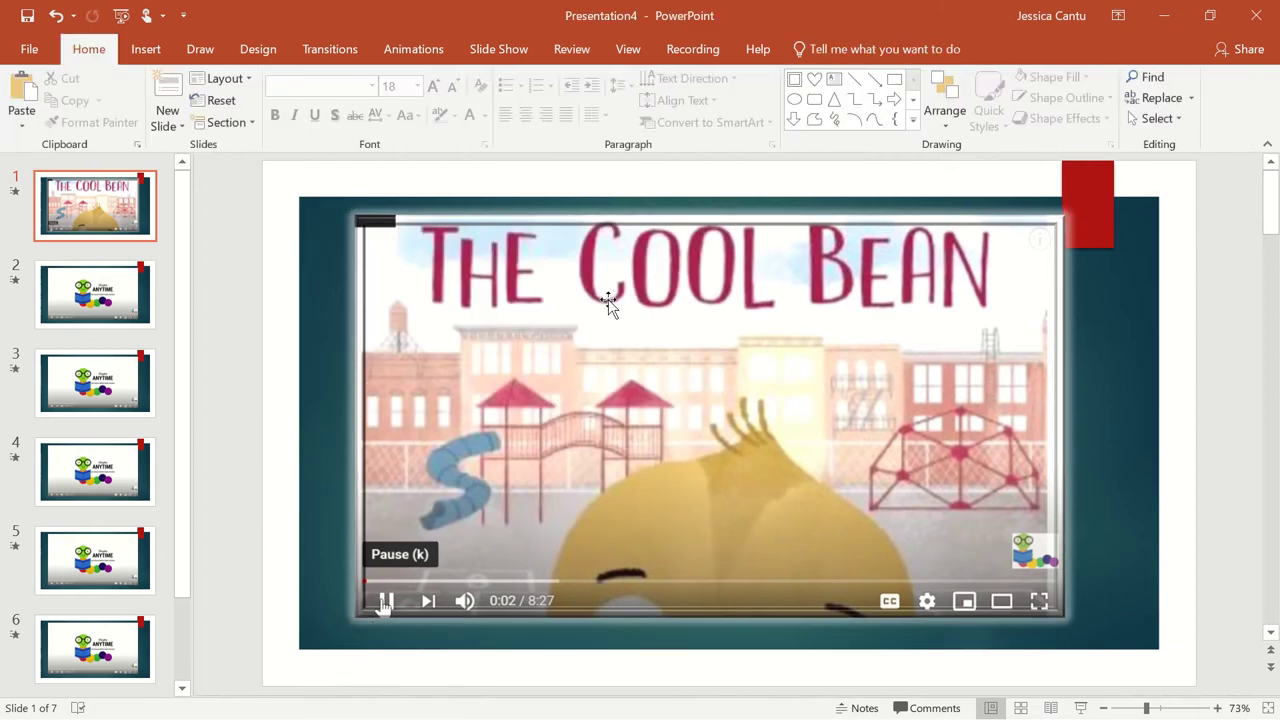
click(746, 330)
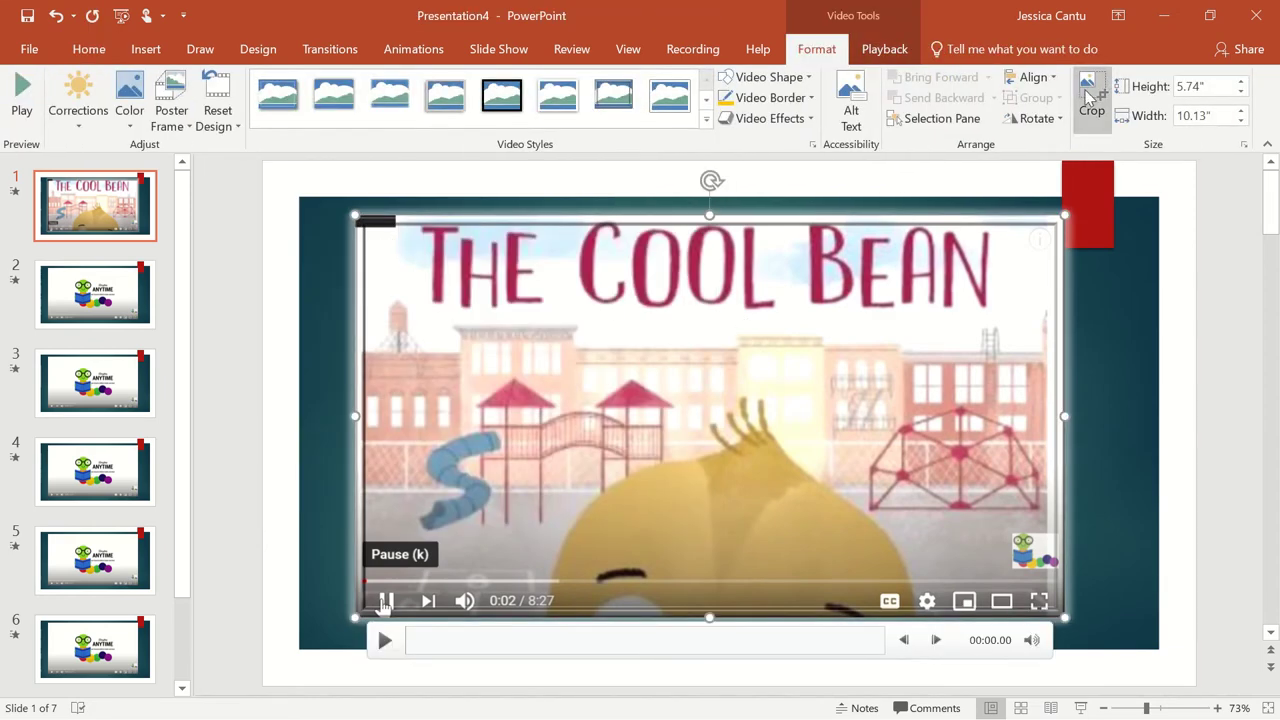
Add a 'Who are the characters?' text box and centre it above the video
click(146, 49)
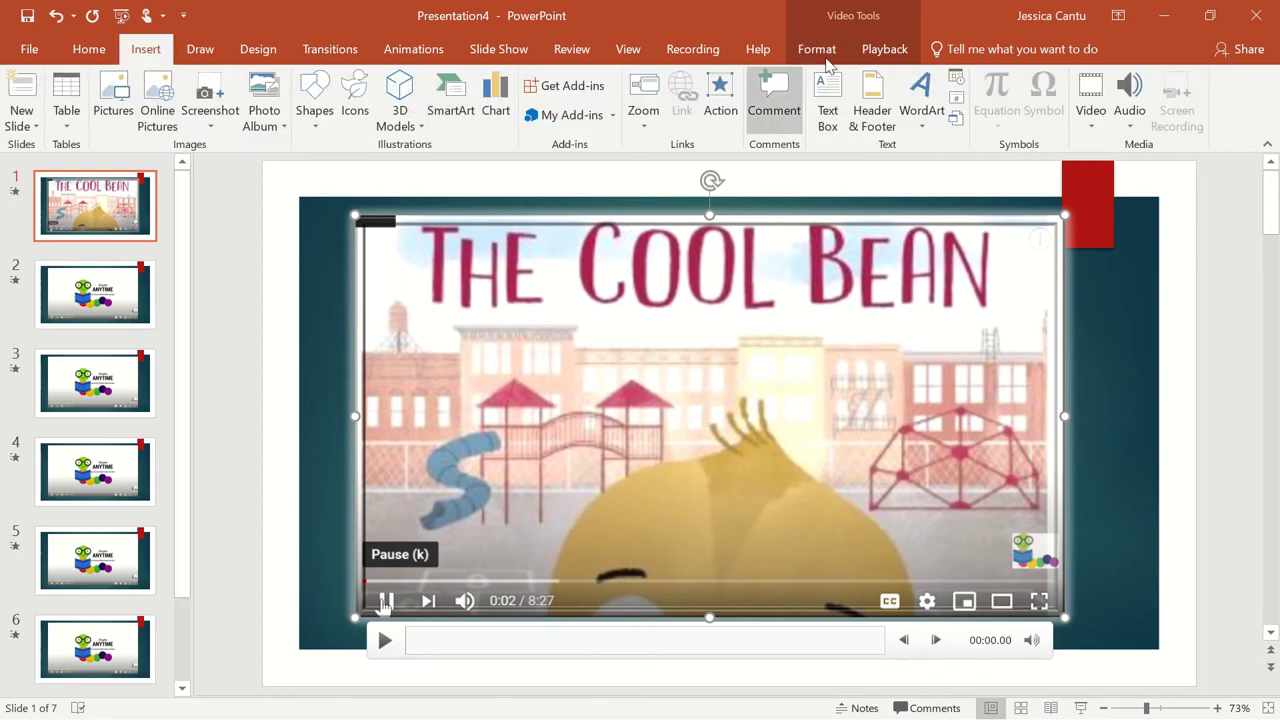
click(827, 110)
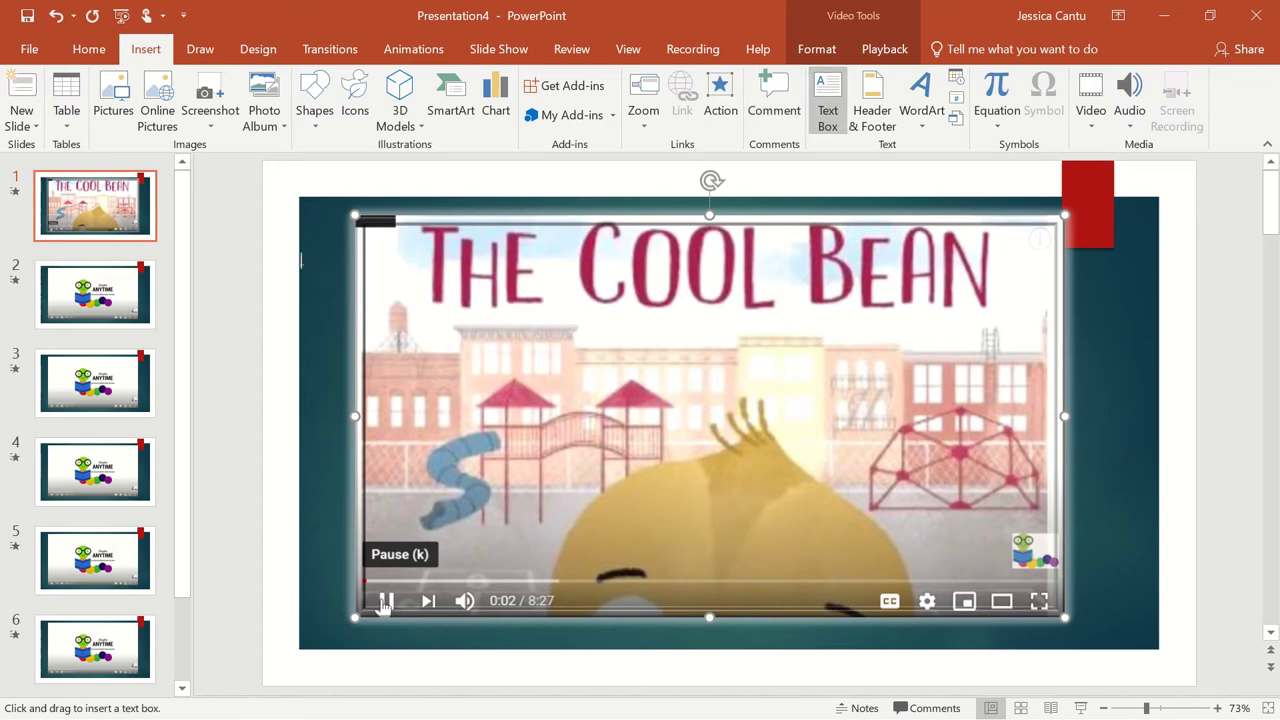
mouse_move(270, 255)
mouse_down()
mouse_move(383, 183)
mouse_move(498, 185)
mouse_up()
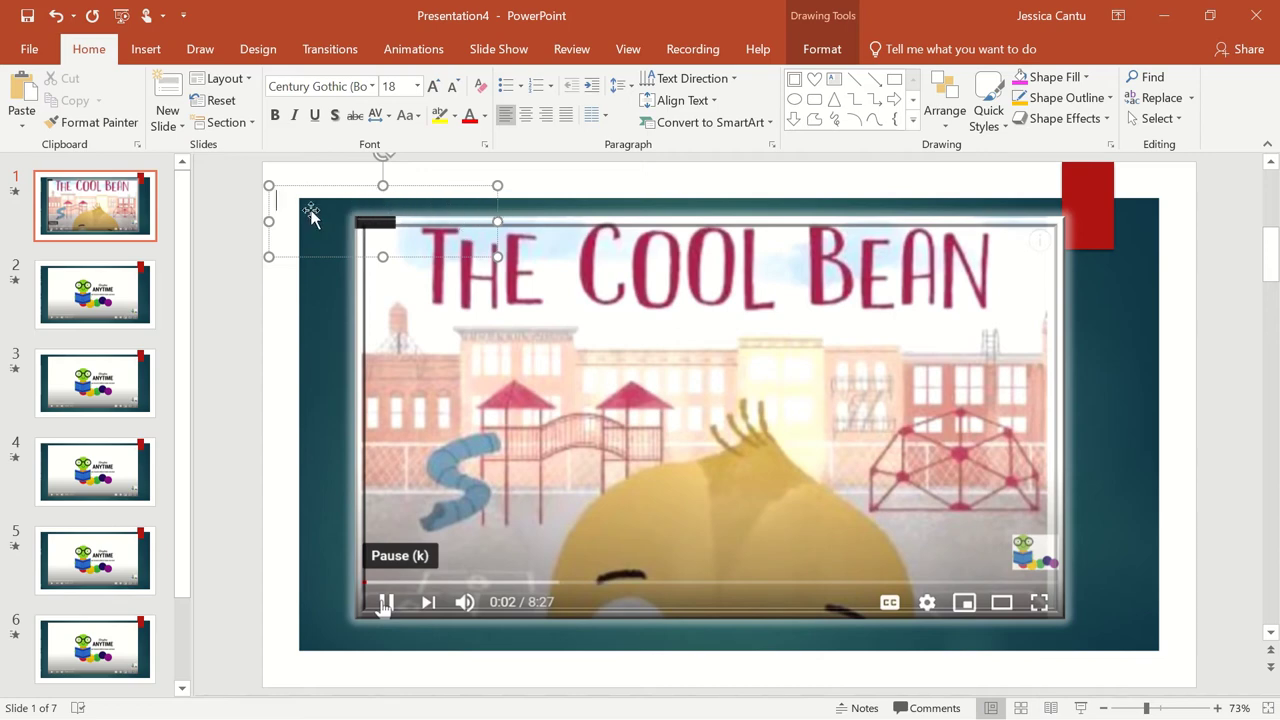
text(Who)
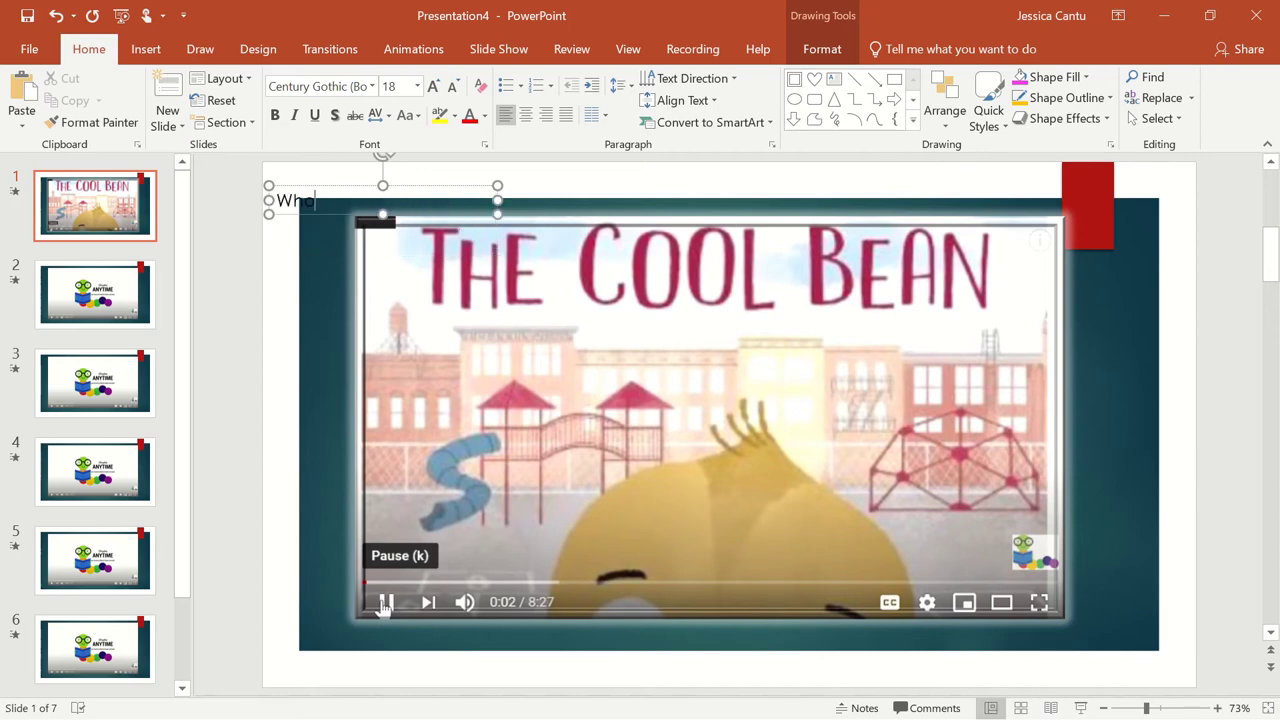
text( are the chara)
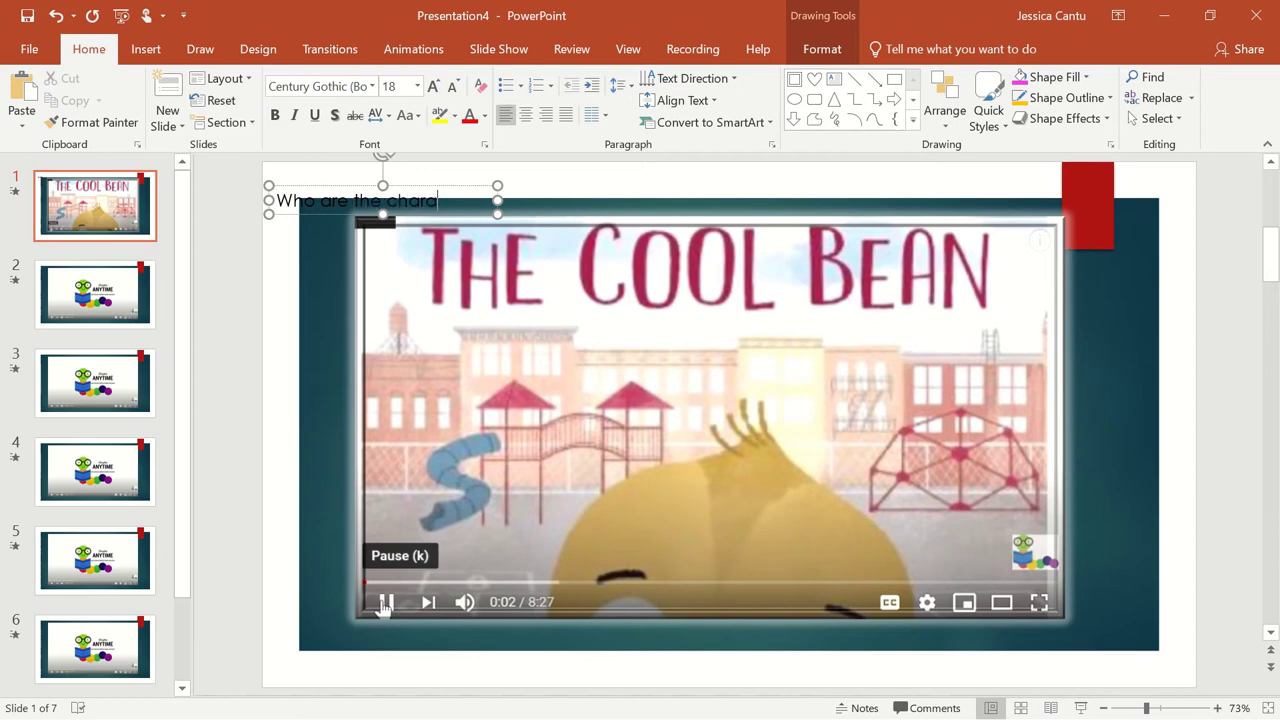
text(cters?)
drag(486, 199, 277, 200)
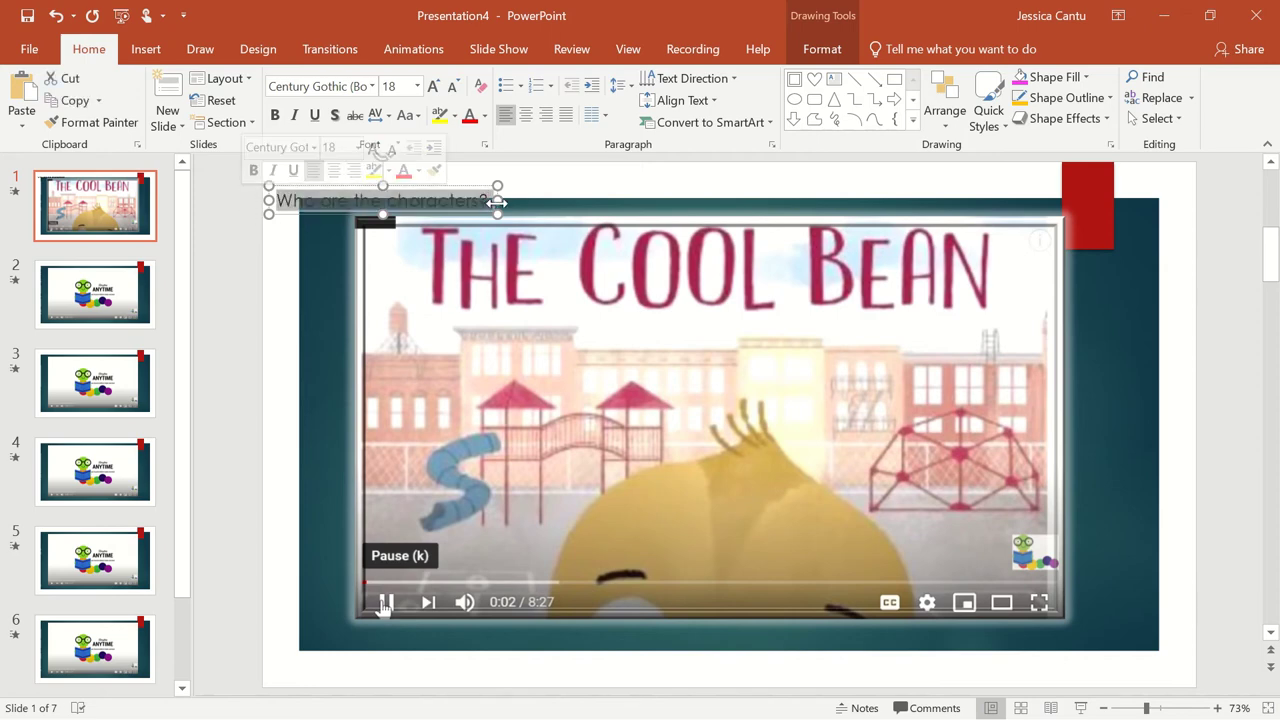
drag(535, 203, 623, 163)
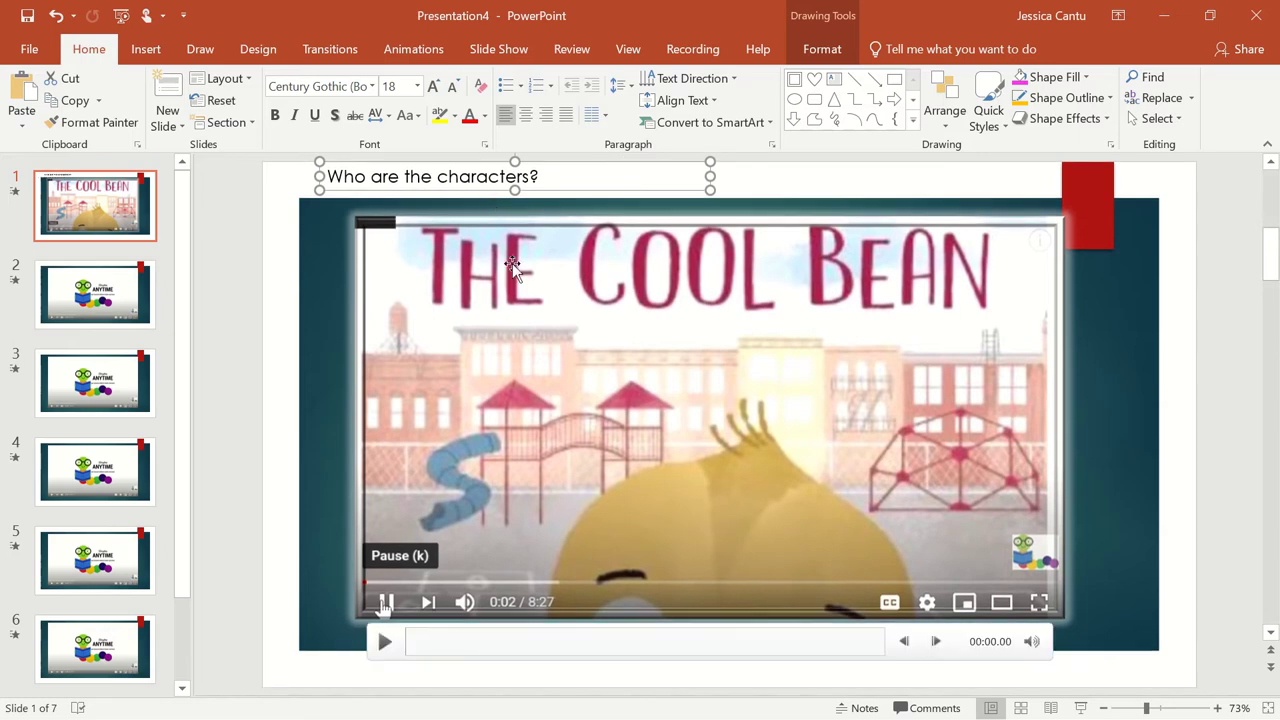
mouse_move(660, 351)
mouse_move(895, 398)
Resize slide 1's video and shift it toward the right side of the slide
click(484, 308)
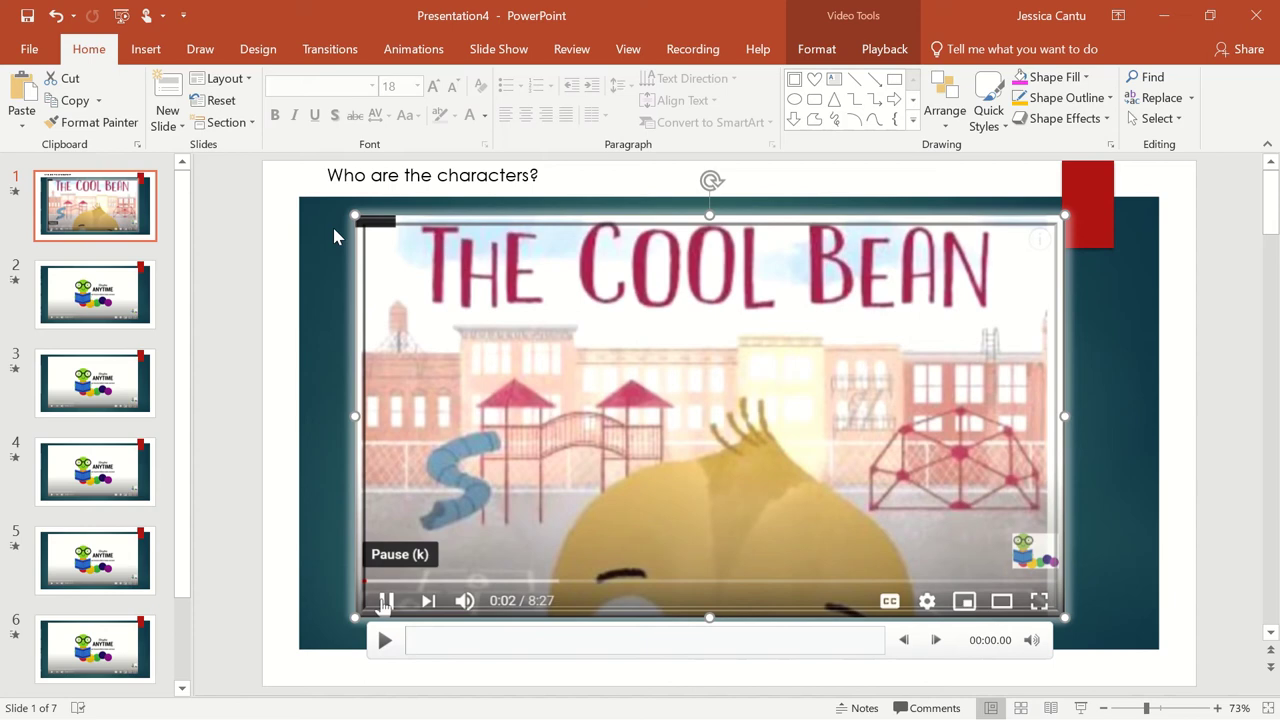
drag(352, 211, 563, 334)
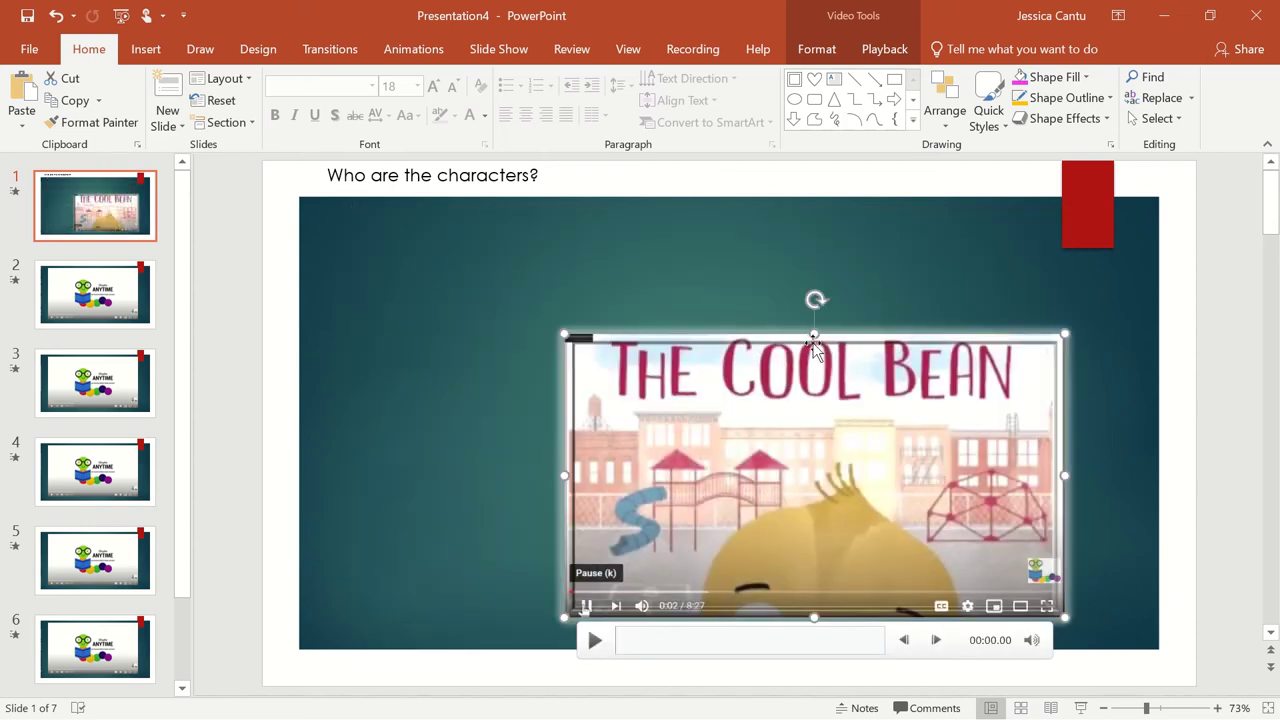
drag(815, 334, 816, 203)
drag(780, 352, 869, 371)
Move the question box down onto the teal area beside the video and widen it
click(477, 176)
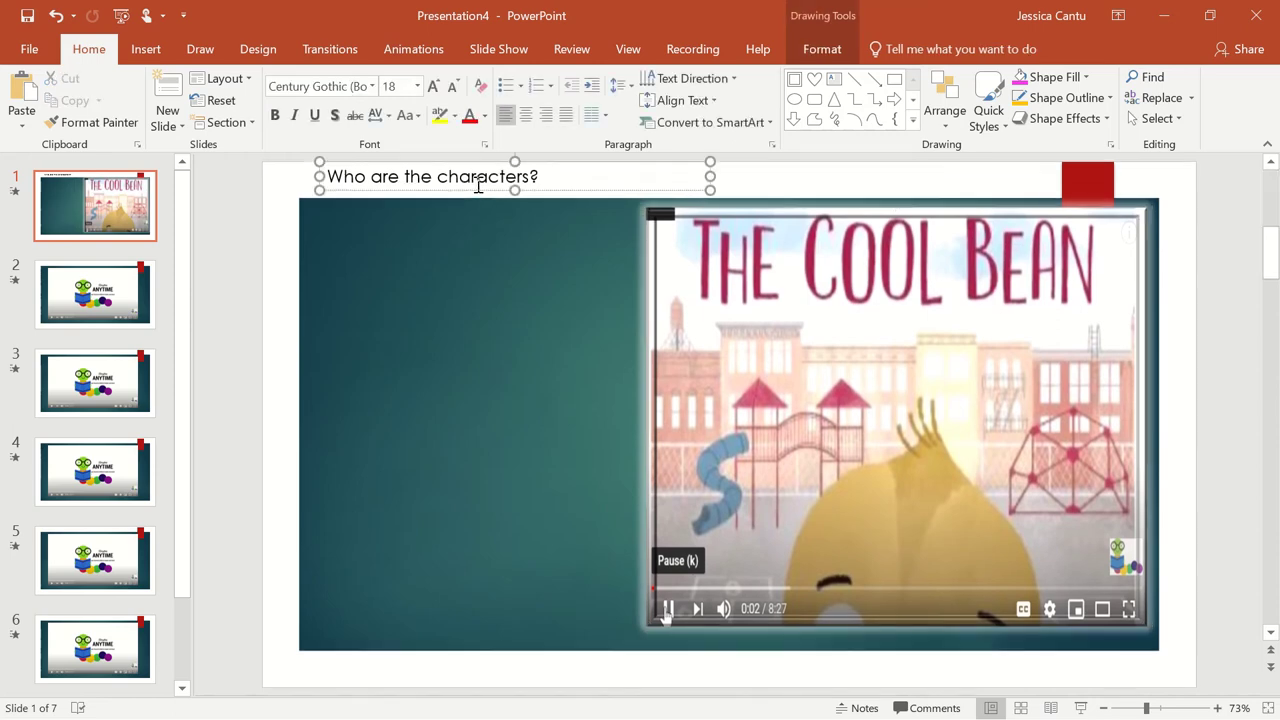
drag(520, 162, 583, 318)
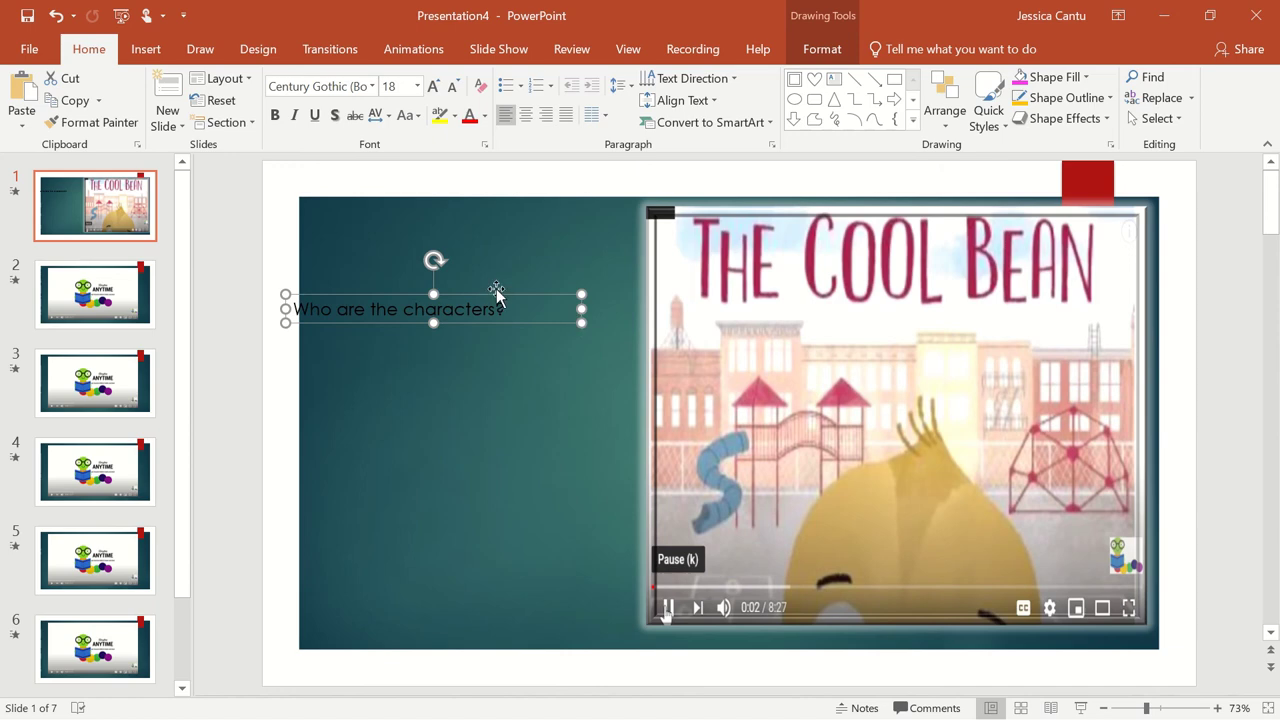
drag(494, 291, 520, 274)
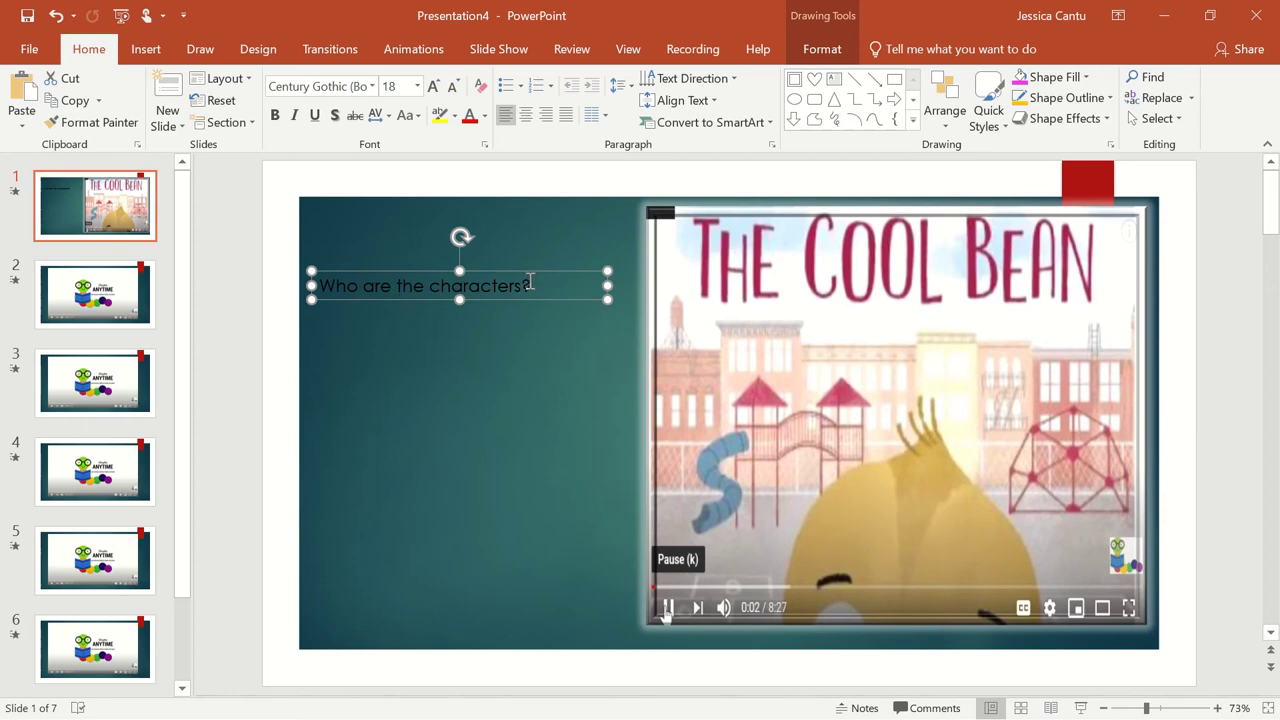
Add 'Setting?' as a second prompt line beneath 'Who are the characters?'
drag(533, 287, 316, 285)
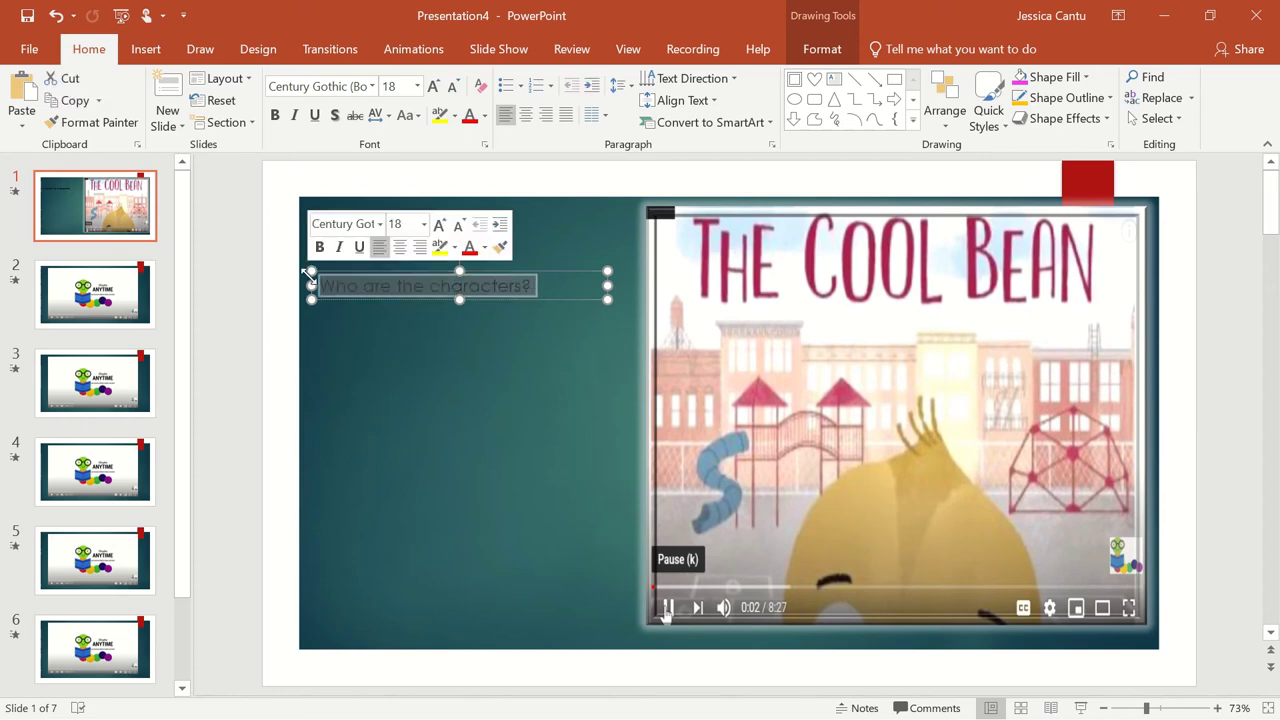
key(End)
key(ctrl+z)
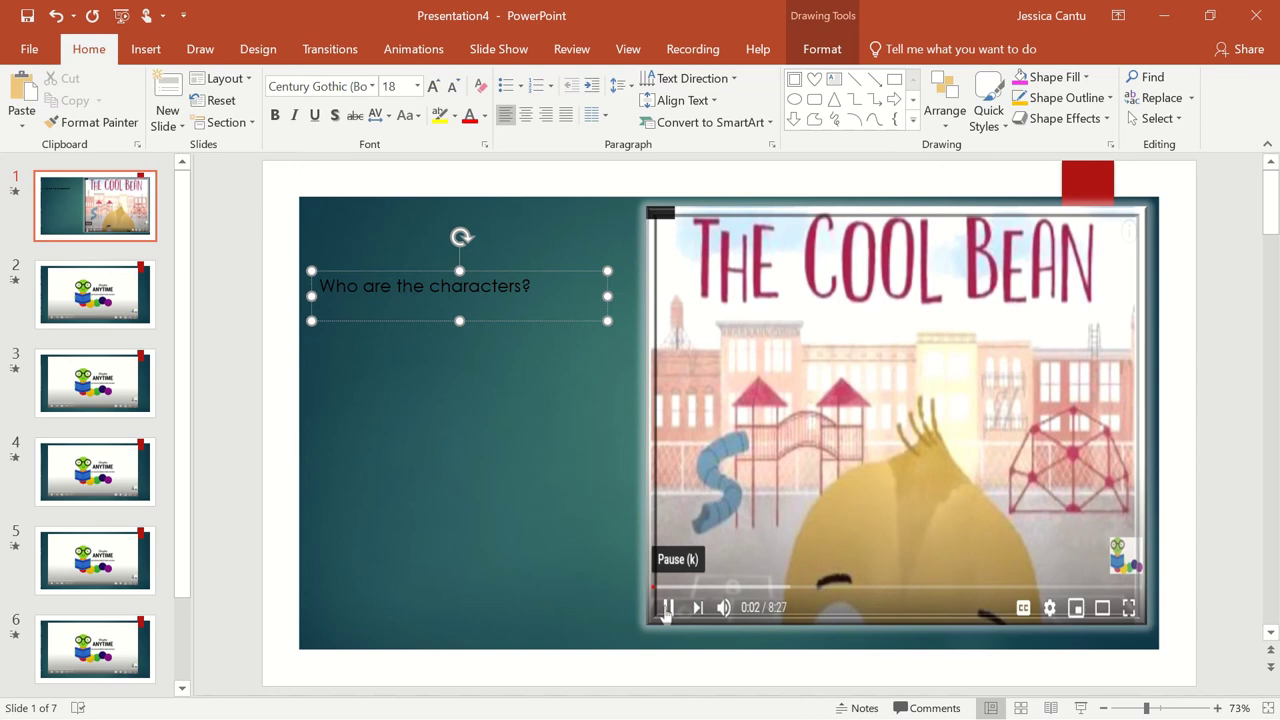
text(Setting?)
key(Return)
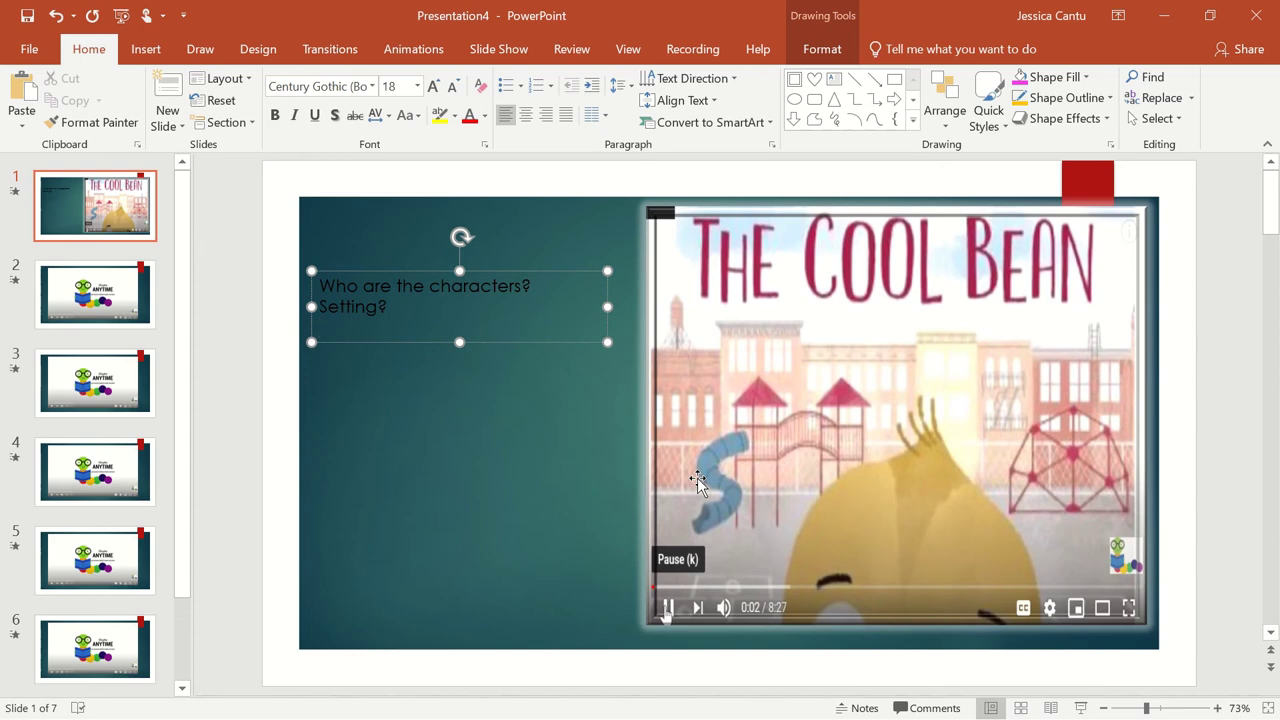
Give slide 2's Storytime Anytime video a framed, soft-glow video style
click(537, 458)
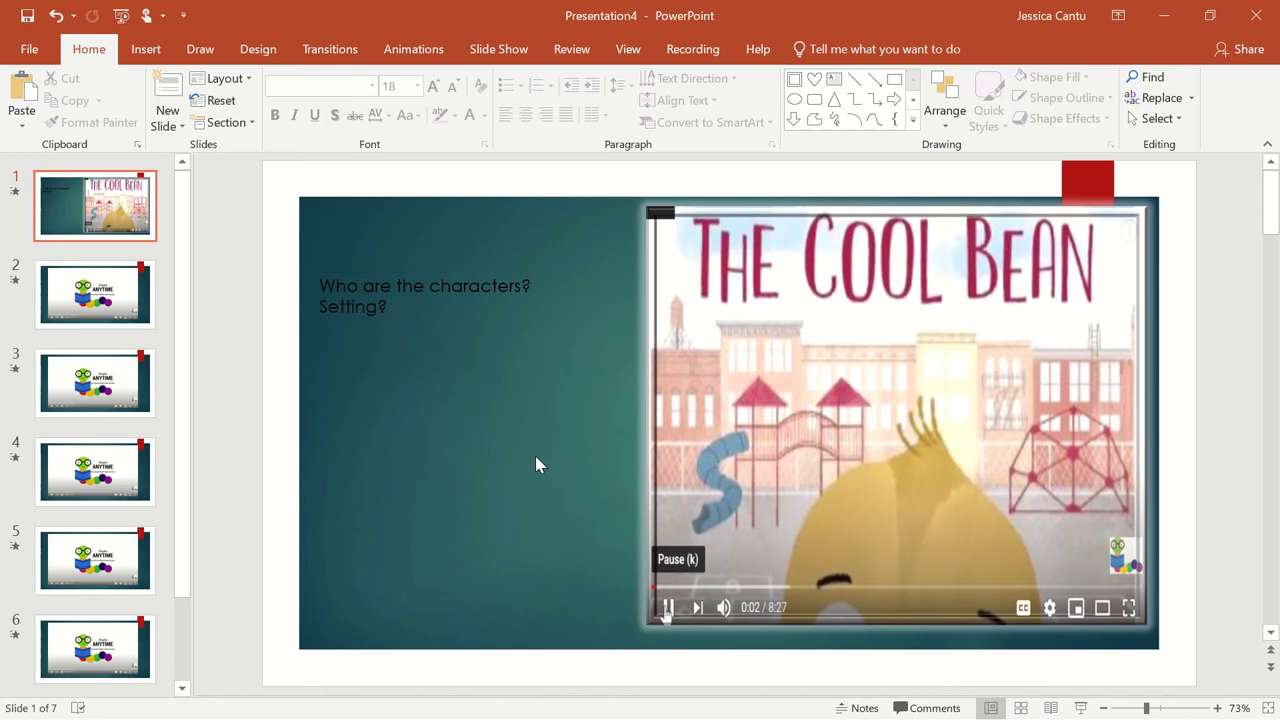
click(112, 288)
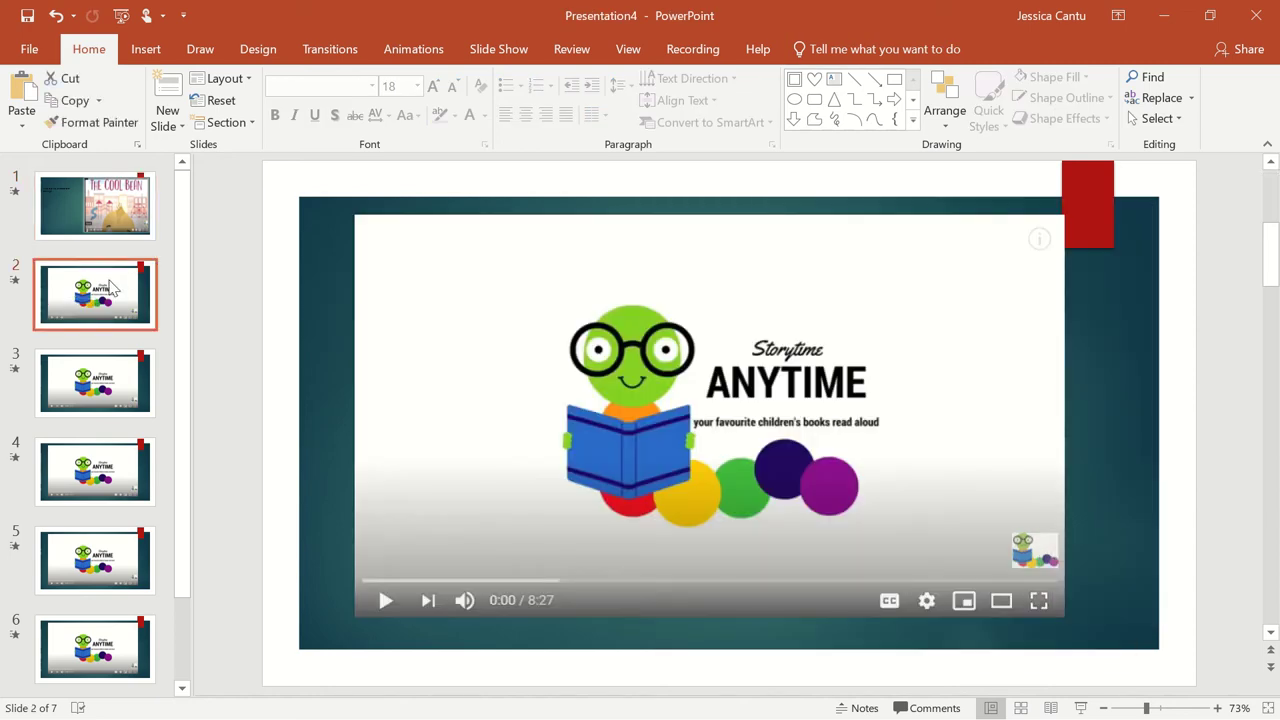
double_click(558, 360)
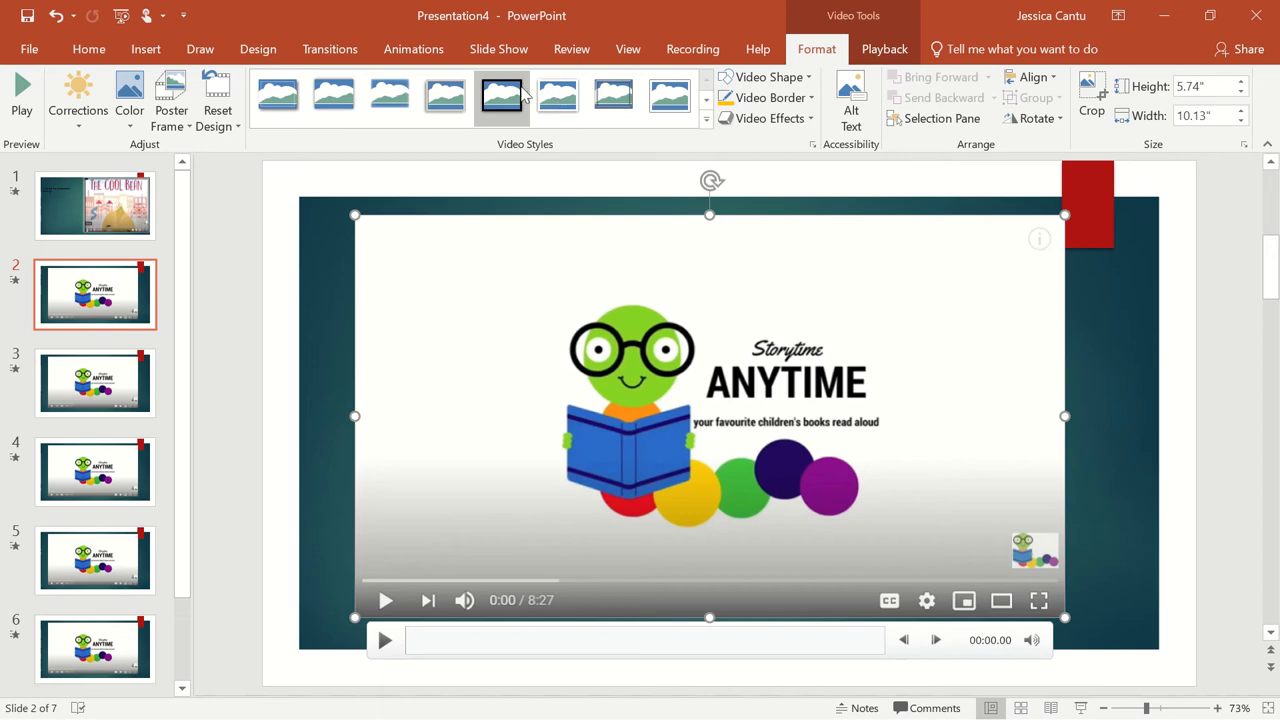
click(706, 120)
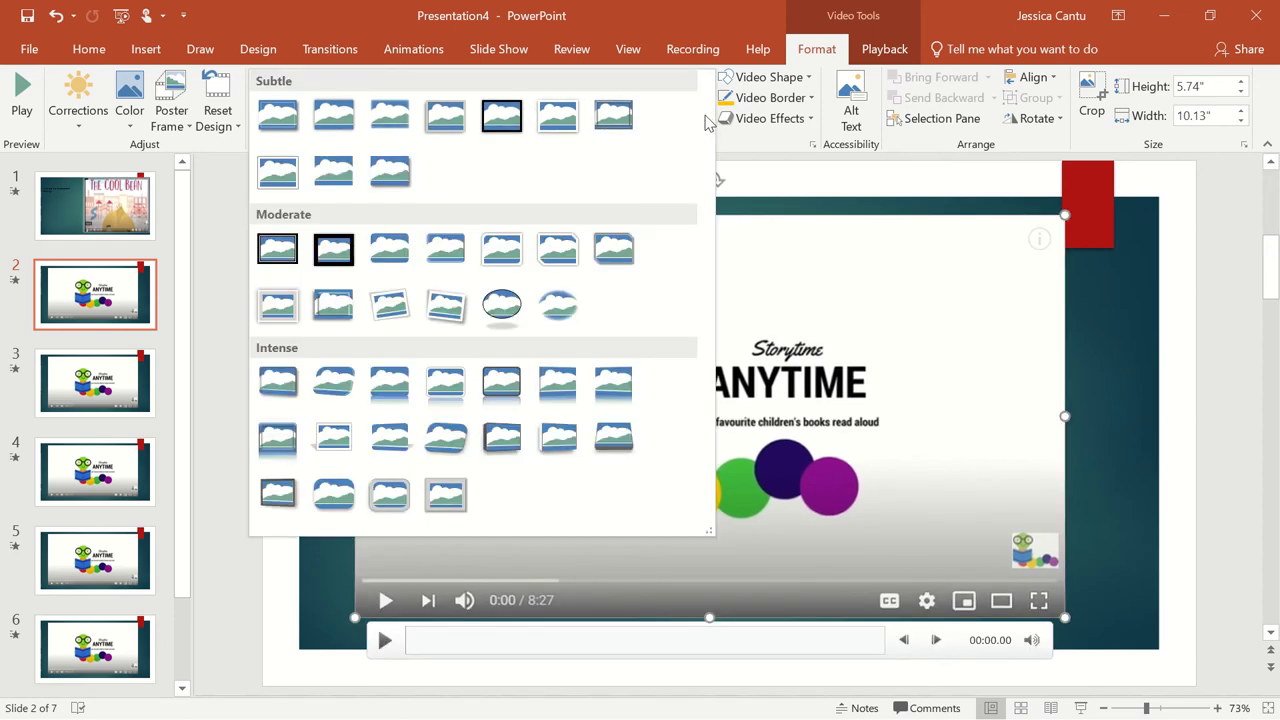
click(613, 126)
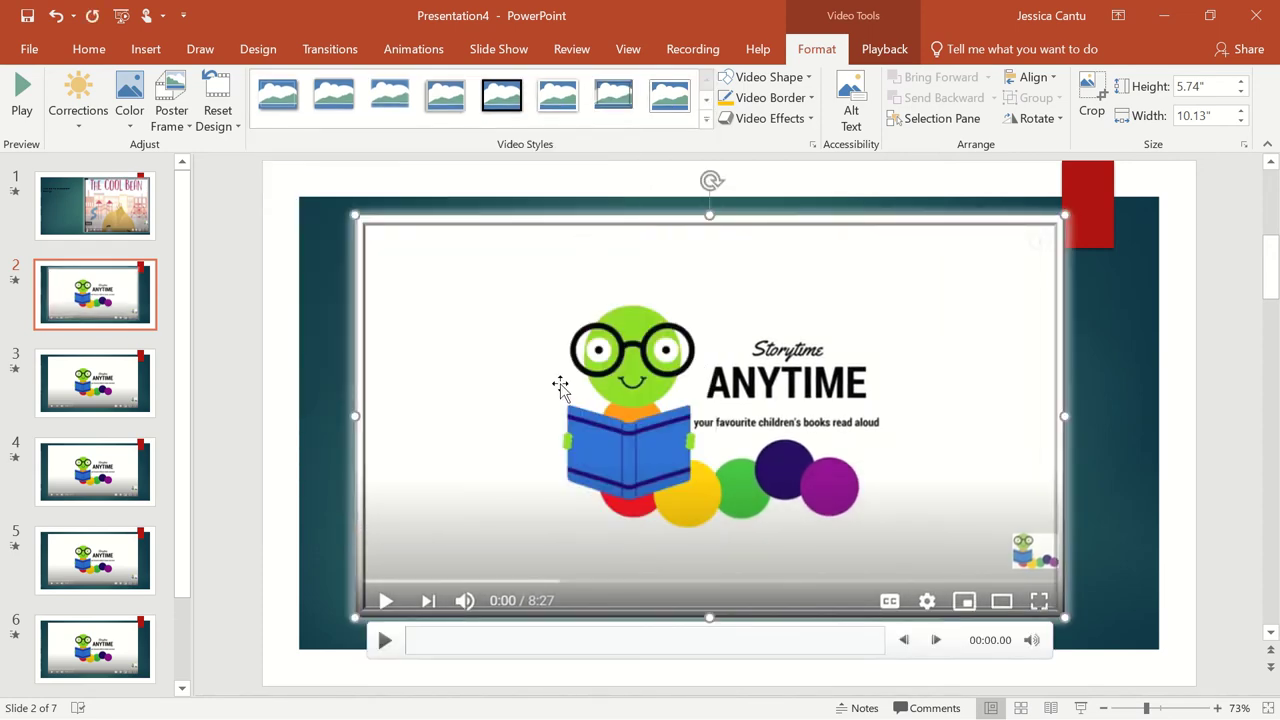
click(886, 52)
Trim slide 2's video to run 00:57.925–01:10.046, then narrow it onto the slide's right half
click(186, 92)
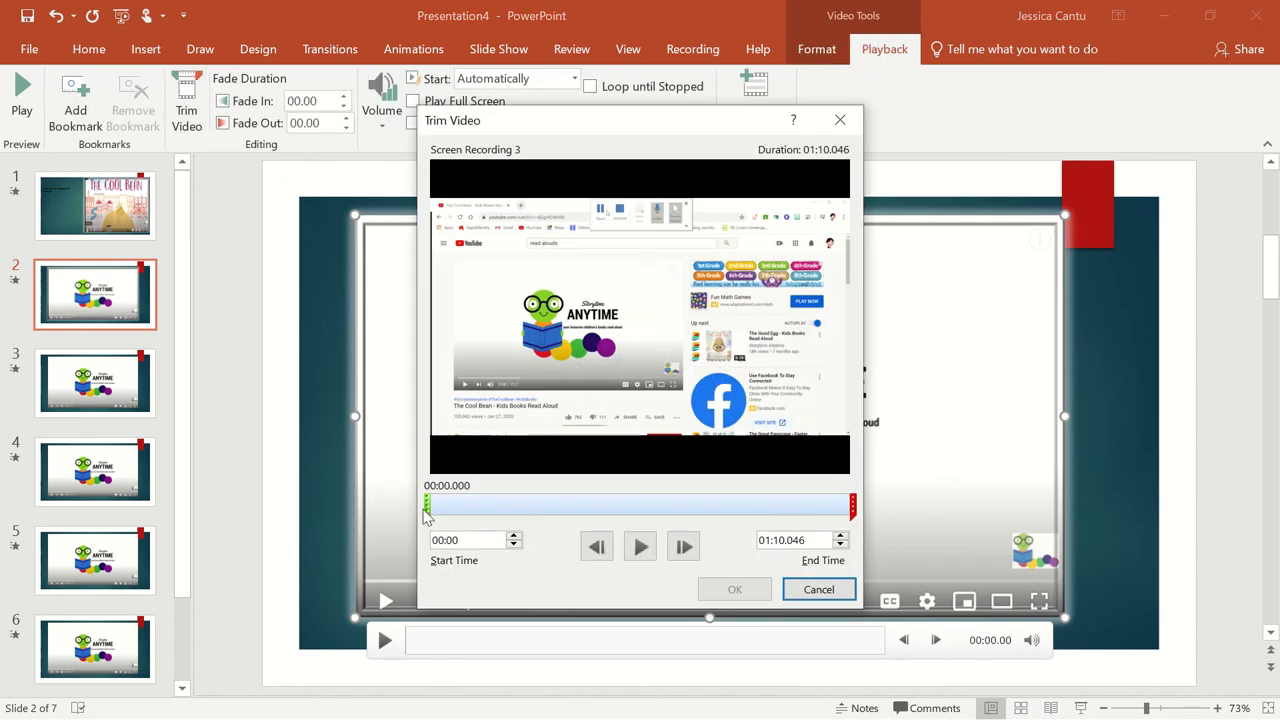
drag(428, 506, 777, 527)
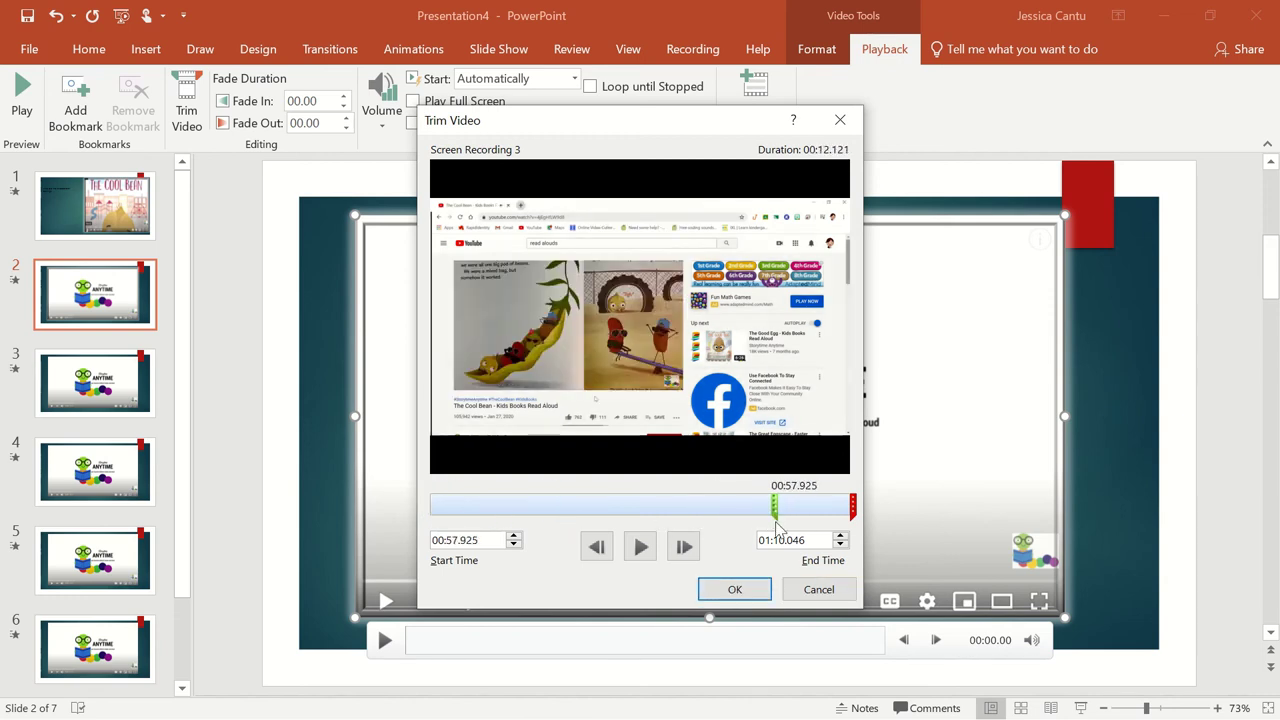
click(729, 590)
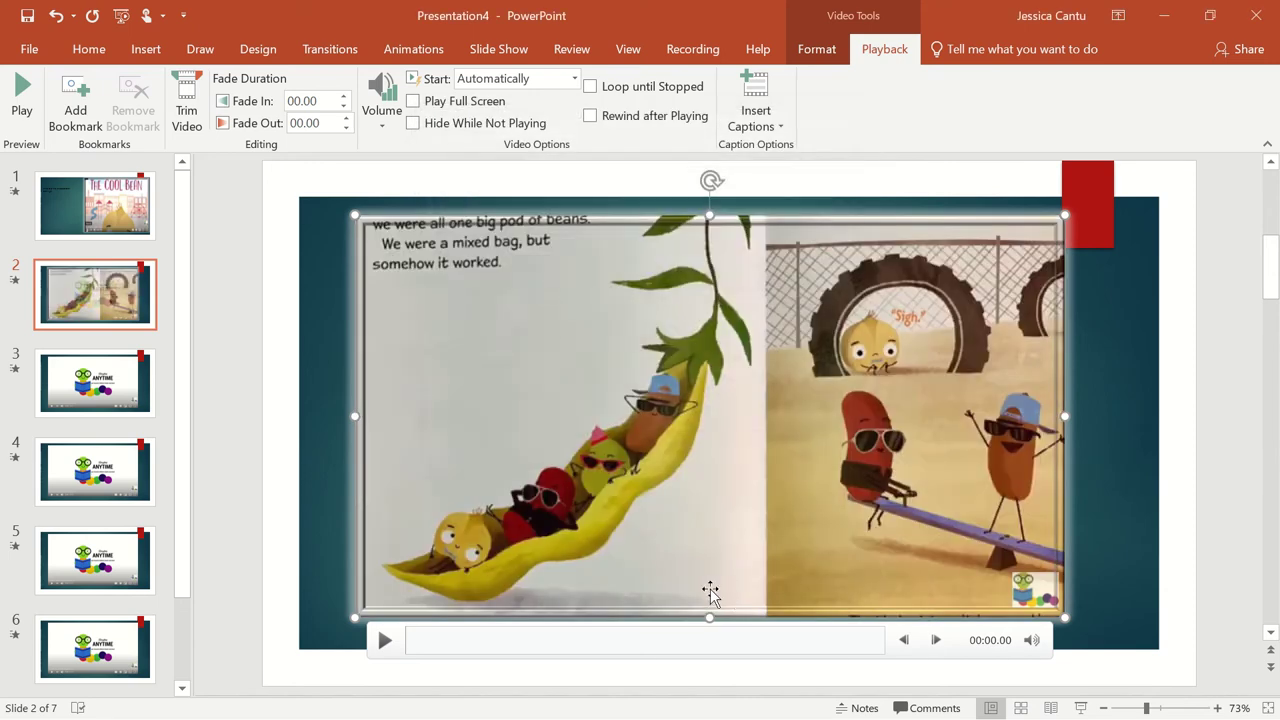
drag(371, 417, 549, 416)
drag(797, 457, 879, 457)
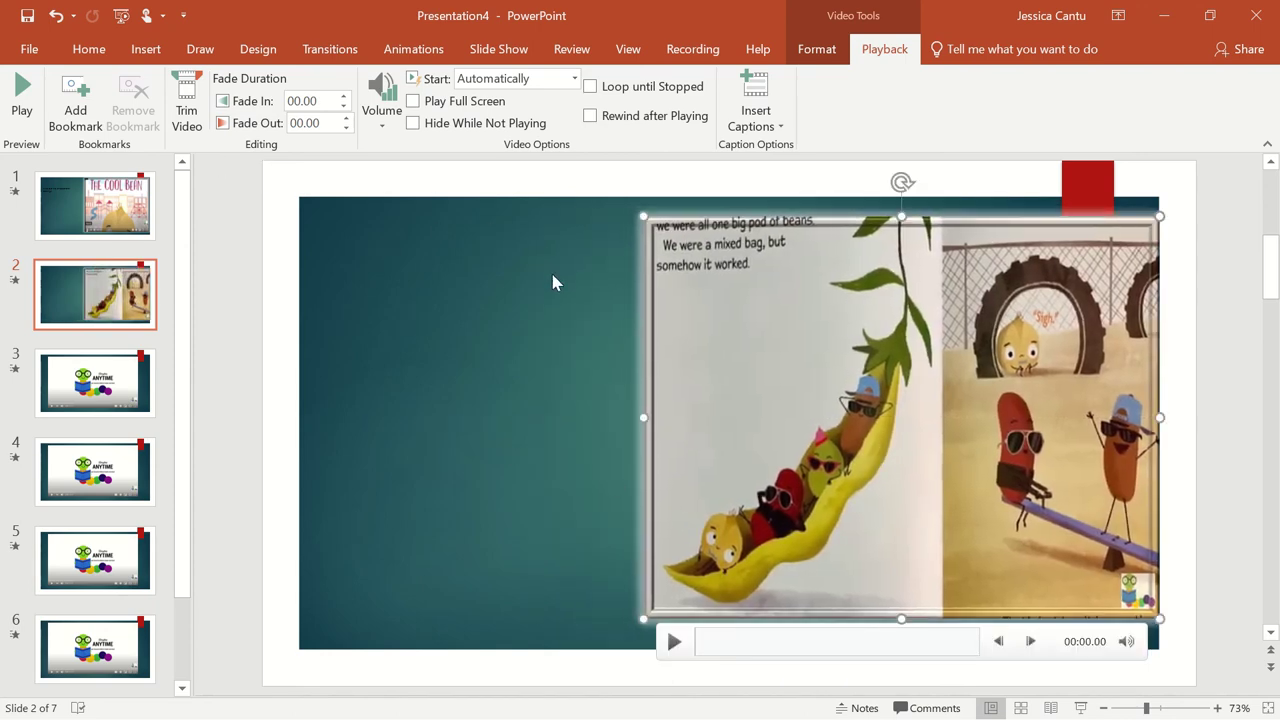
click(150, 49)
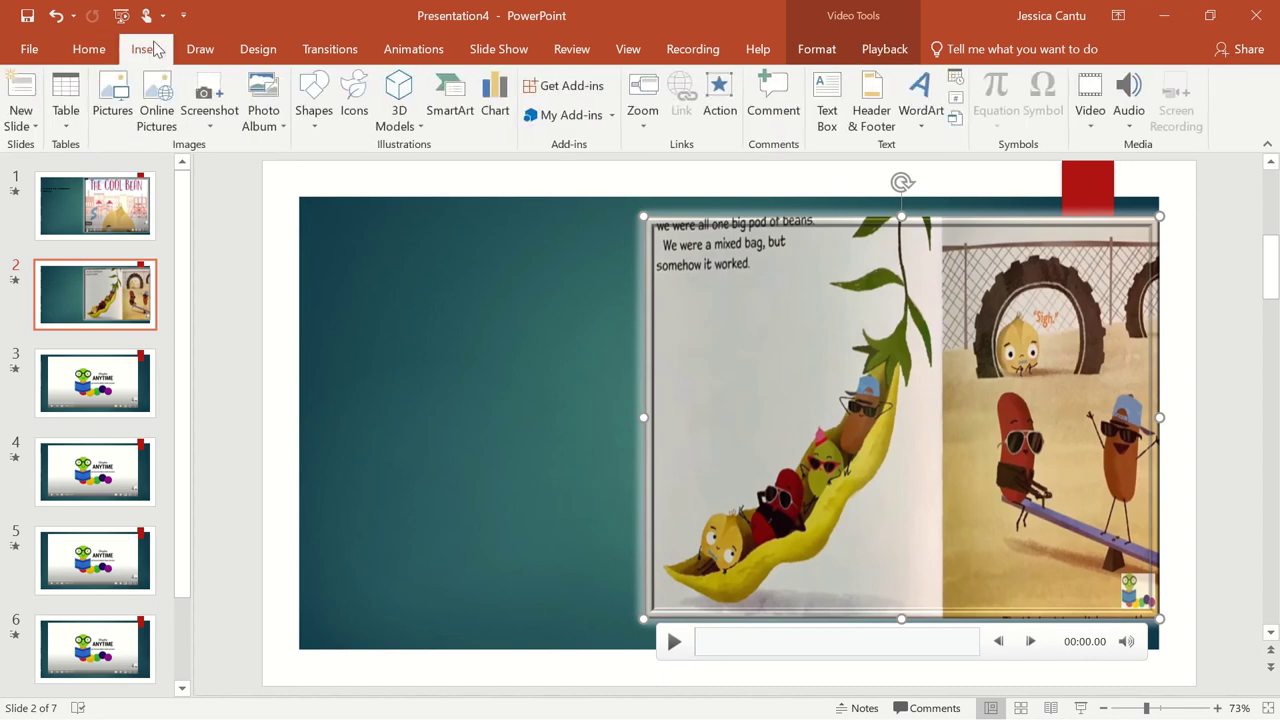
click(830, 90)
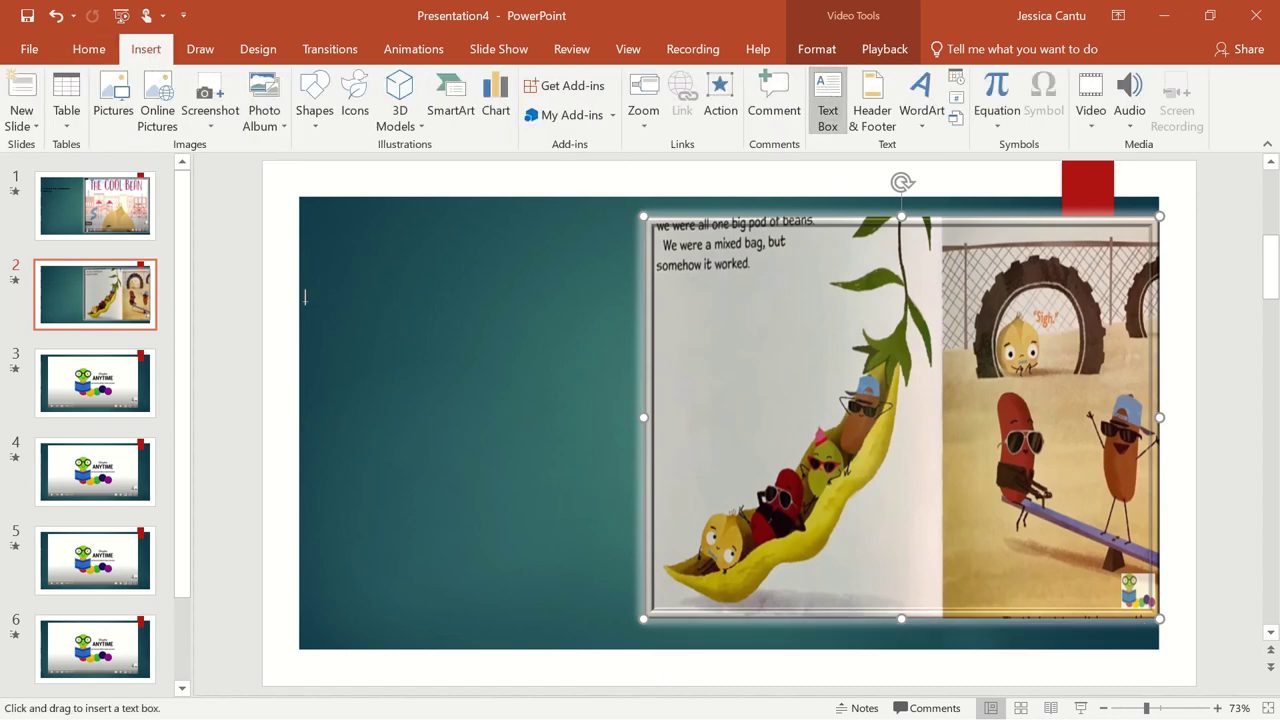
drag(311, 297, 622, 513)
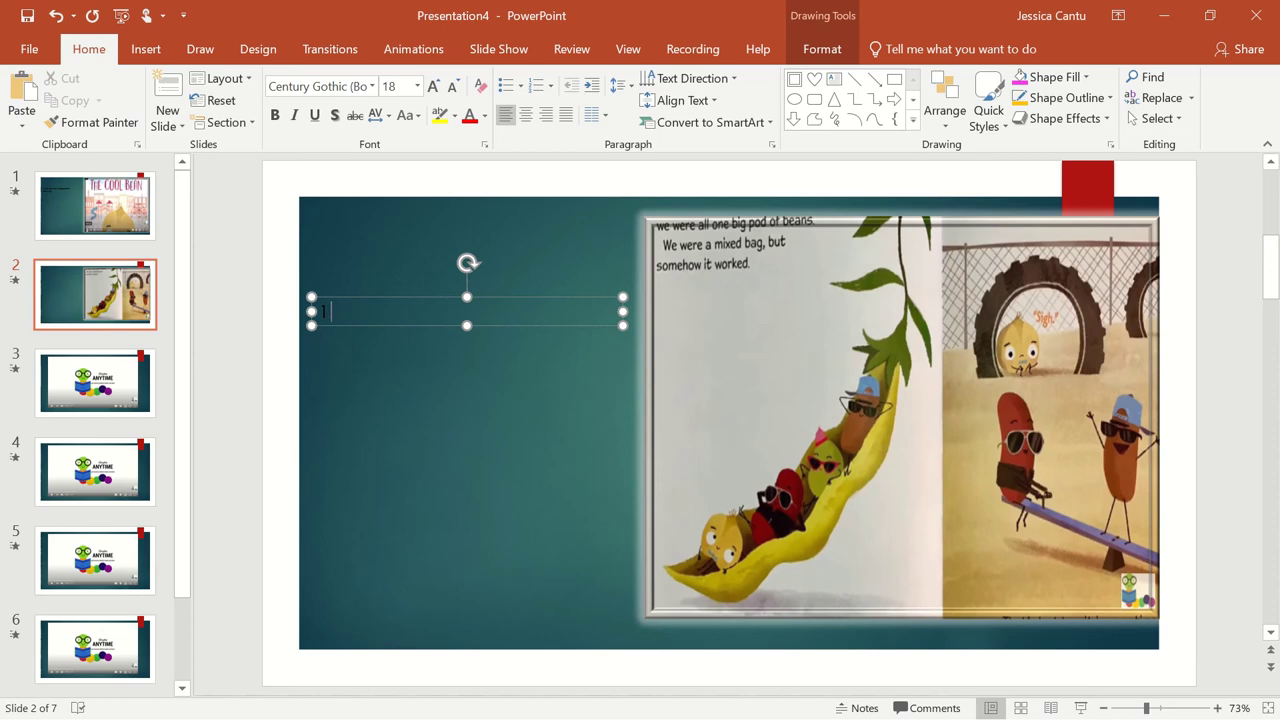
text(1. How did the characters )
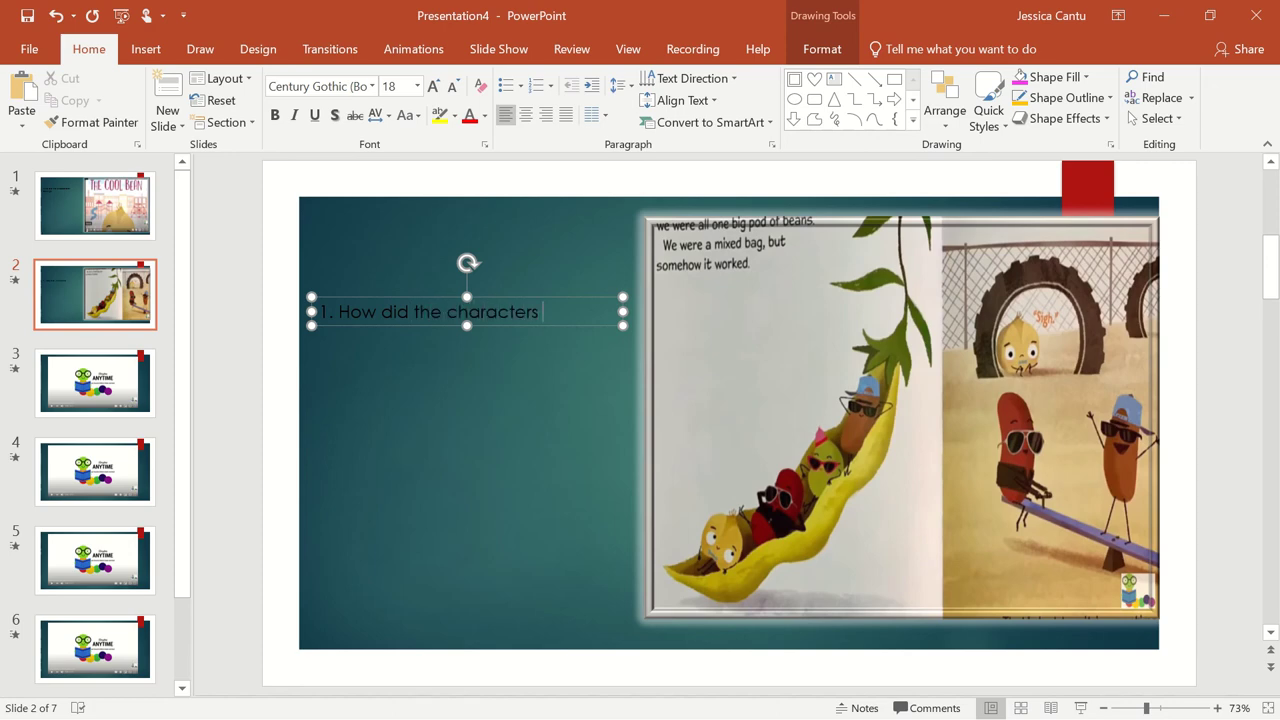
text(change from the )
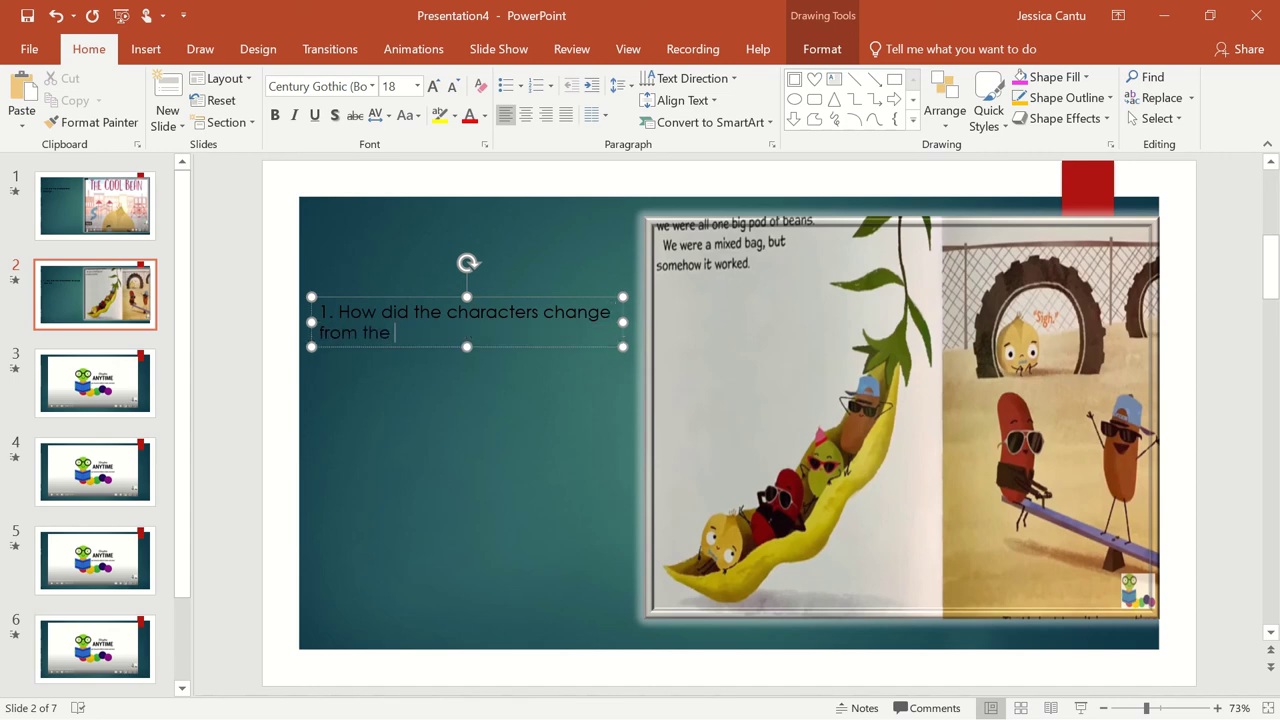
text(beg)
drag(440, 338, 325, 305)
key(BackSpace)
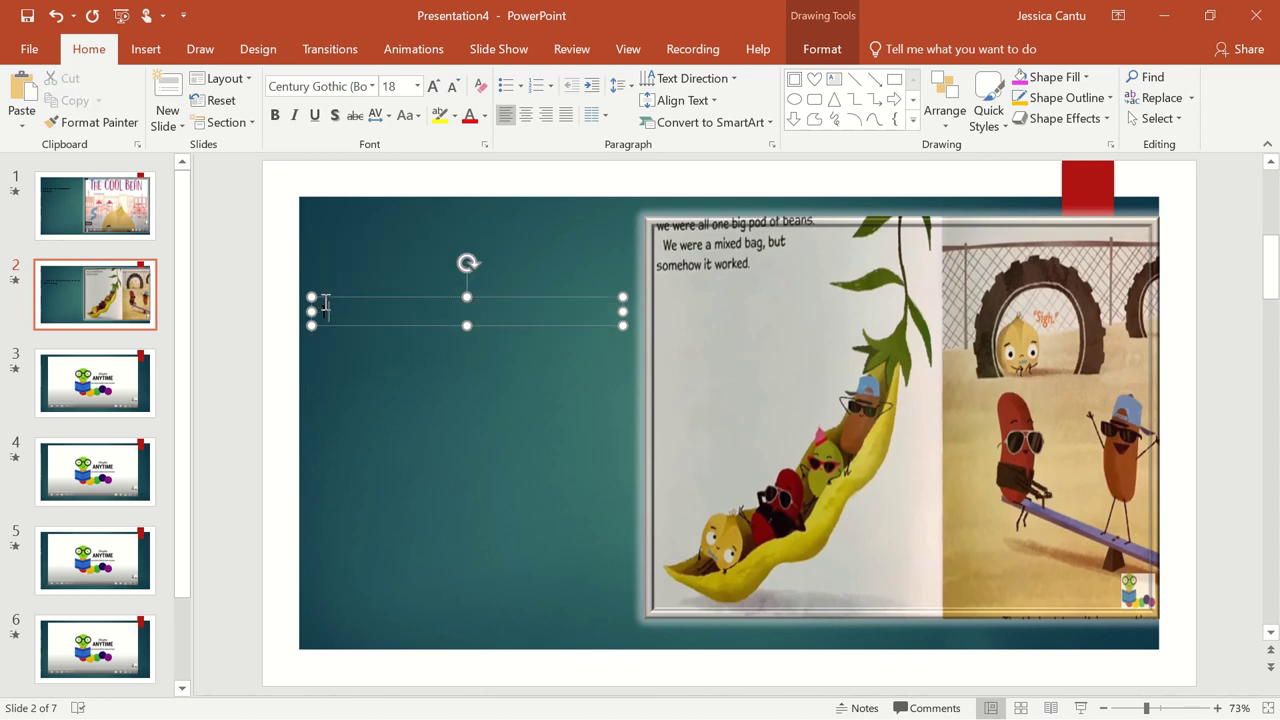
key(Escape)
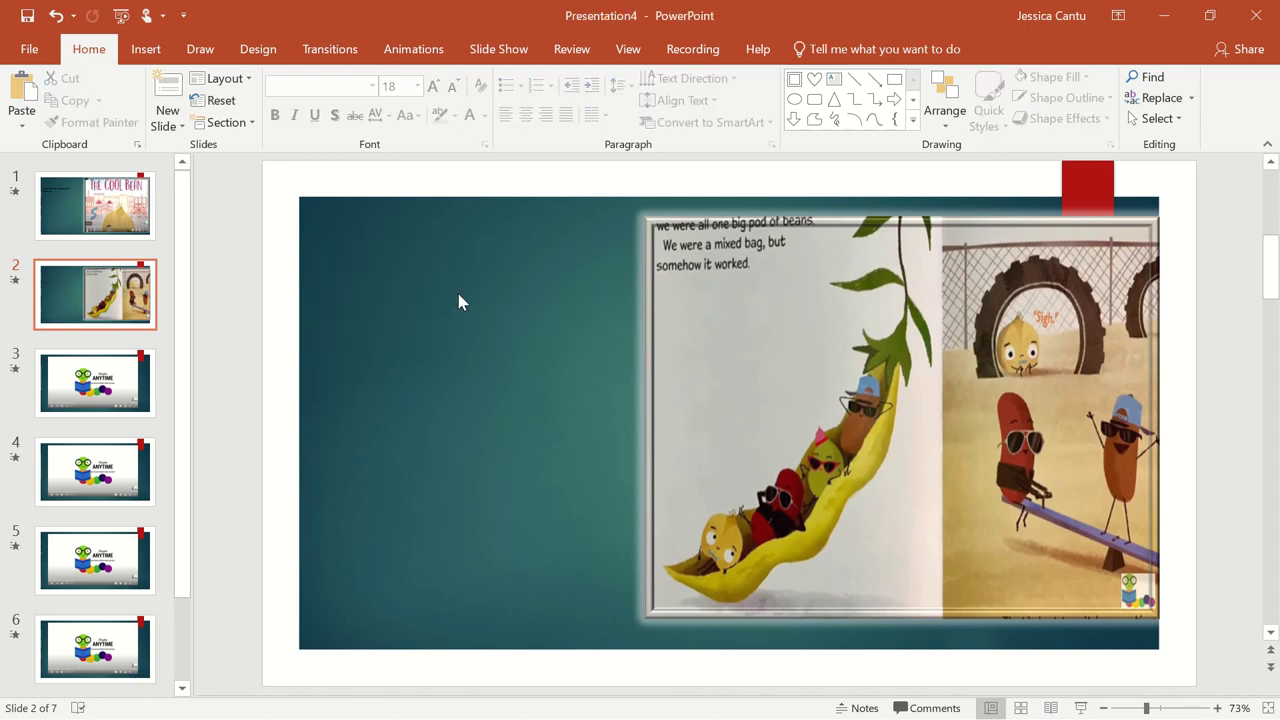
Stretch the slide 2 video leftward across the slide, then select the Storytime Anytime video on slide 3
click(843, 310)
drag(640, 414, 314, 431)
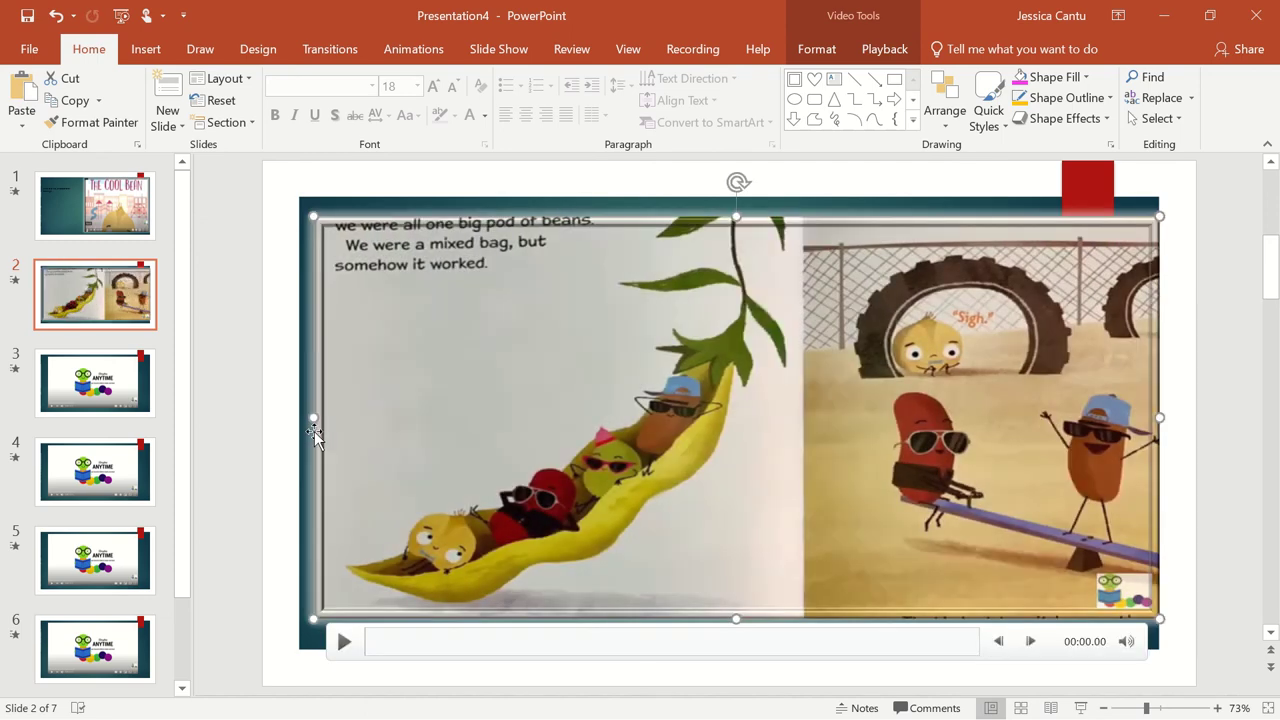
click(148, 382)
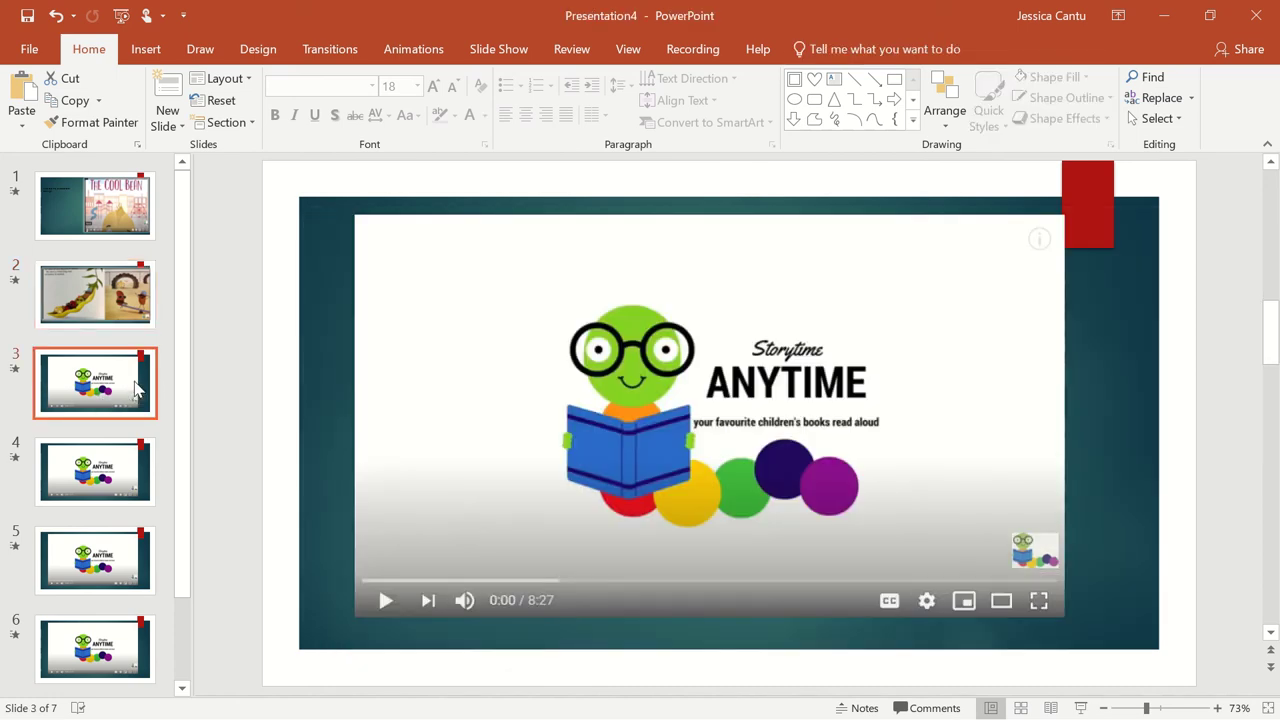
mouse_move(718, 390)
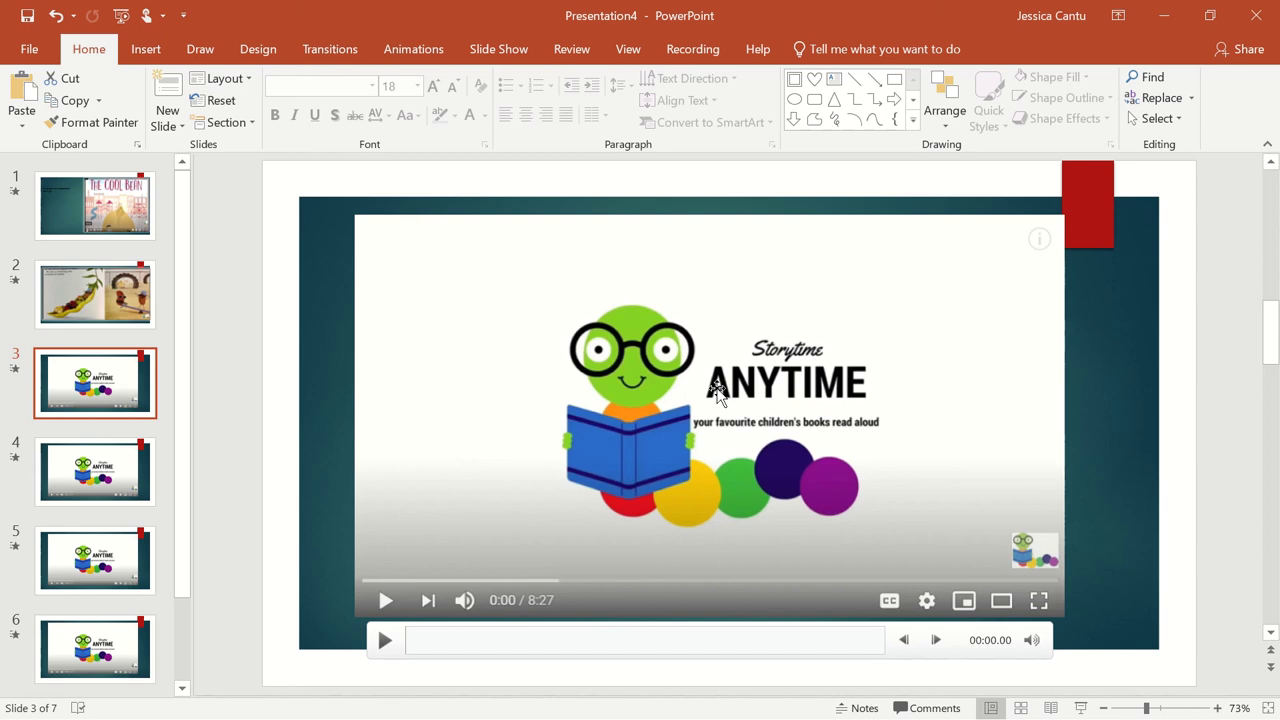
click(718, 392)
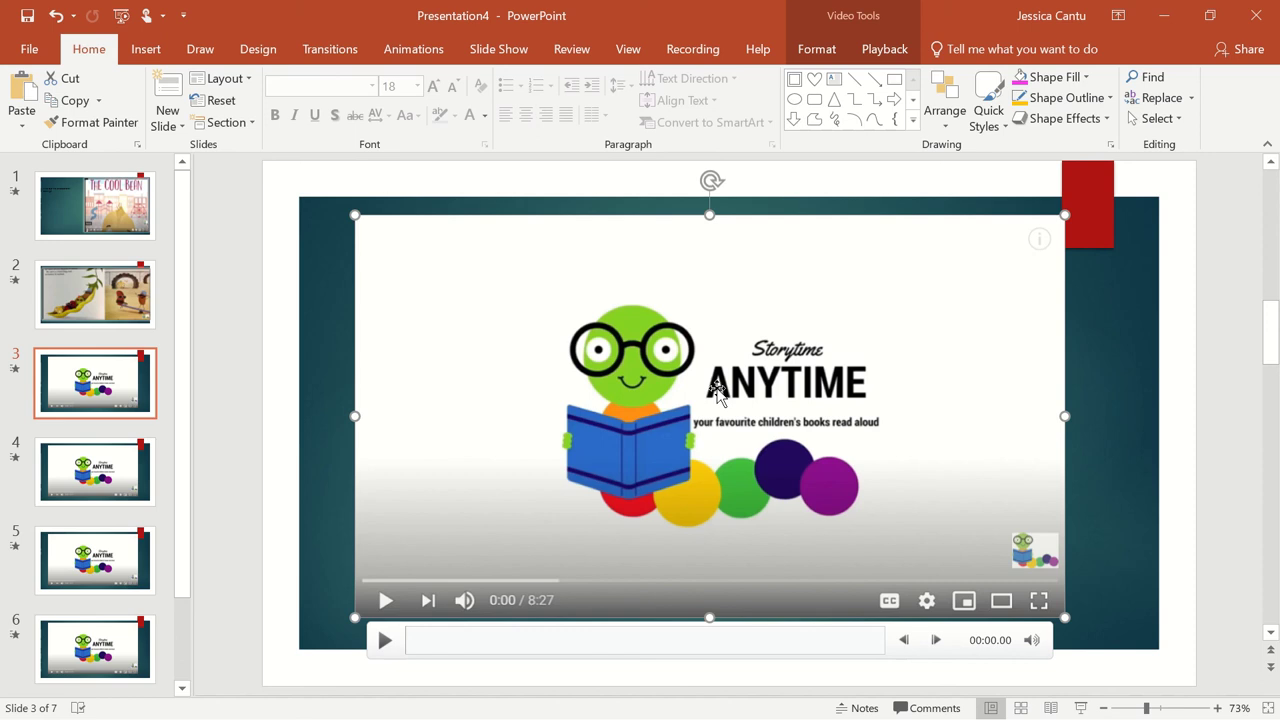